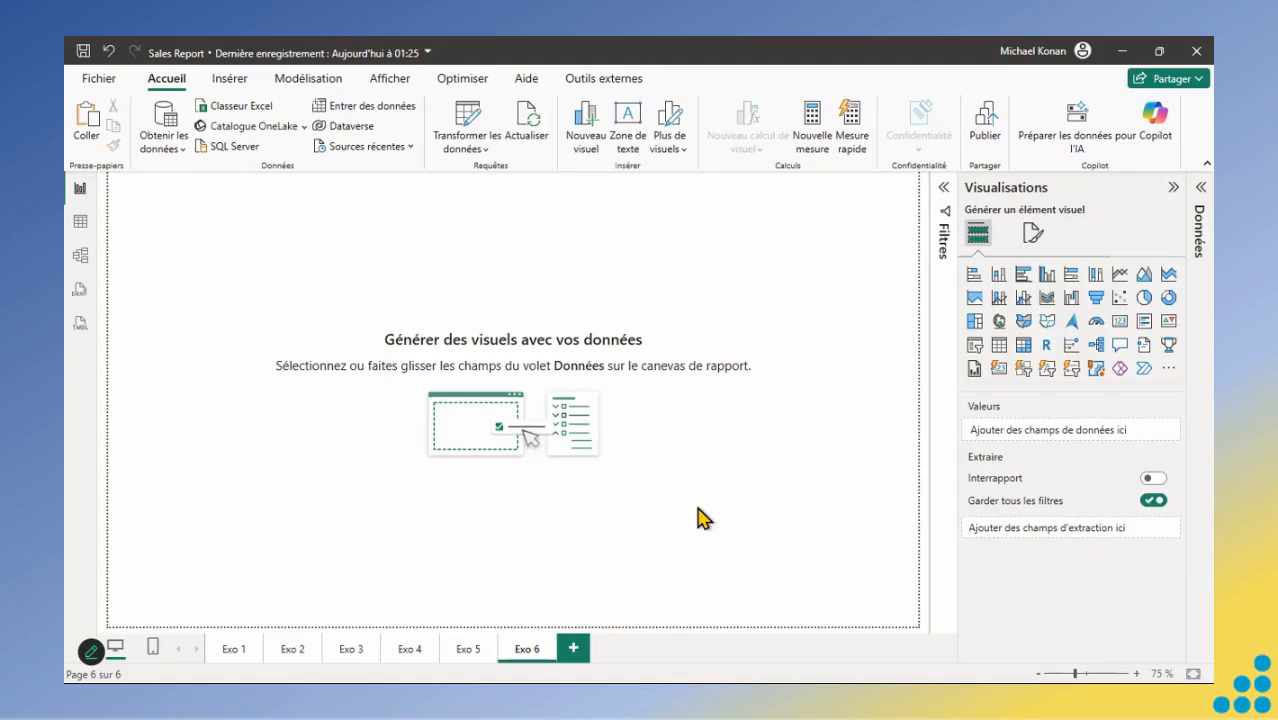
Insert a table visual on the Exo 6 page, enlarge it and move it slightly away from the page's upper-left corner.
click(996, 350)
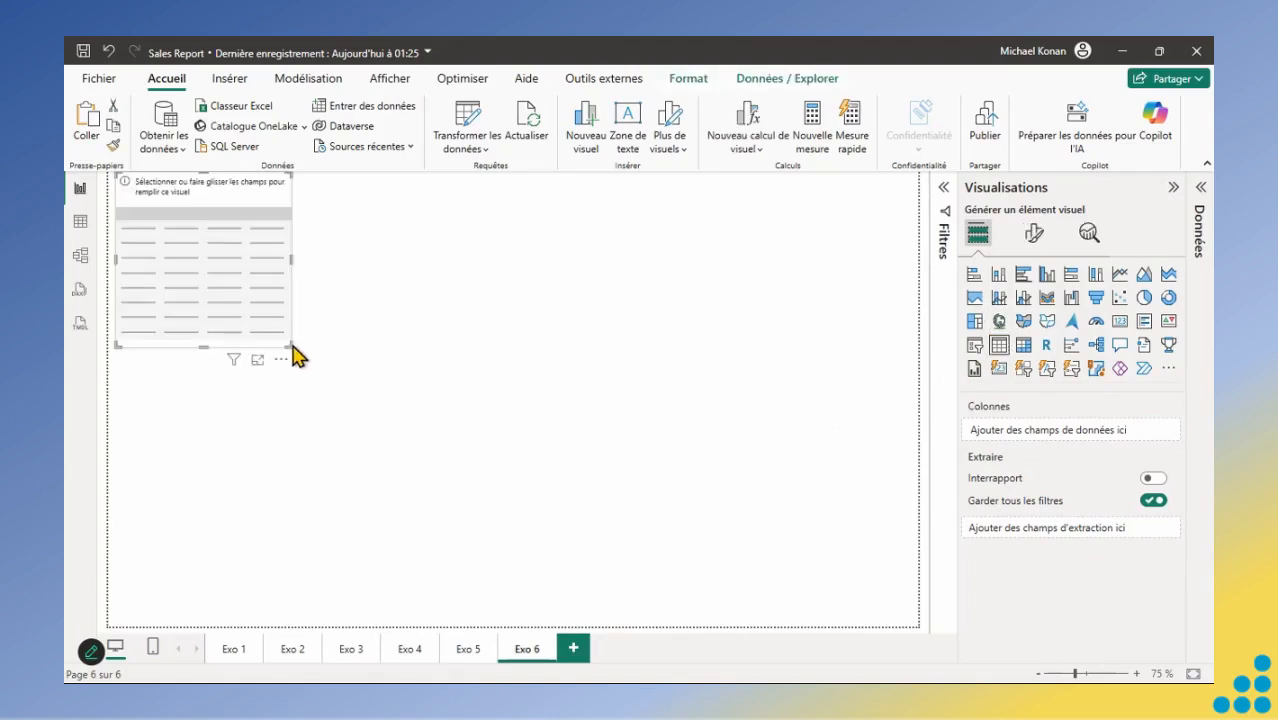
drag(306, 357, 623, 532)
drag(421, 208, 445, 246)
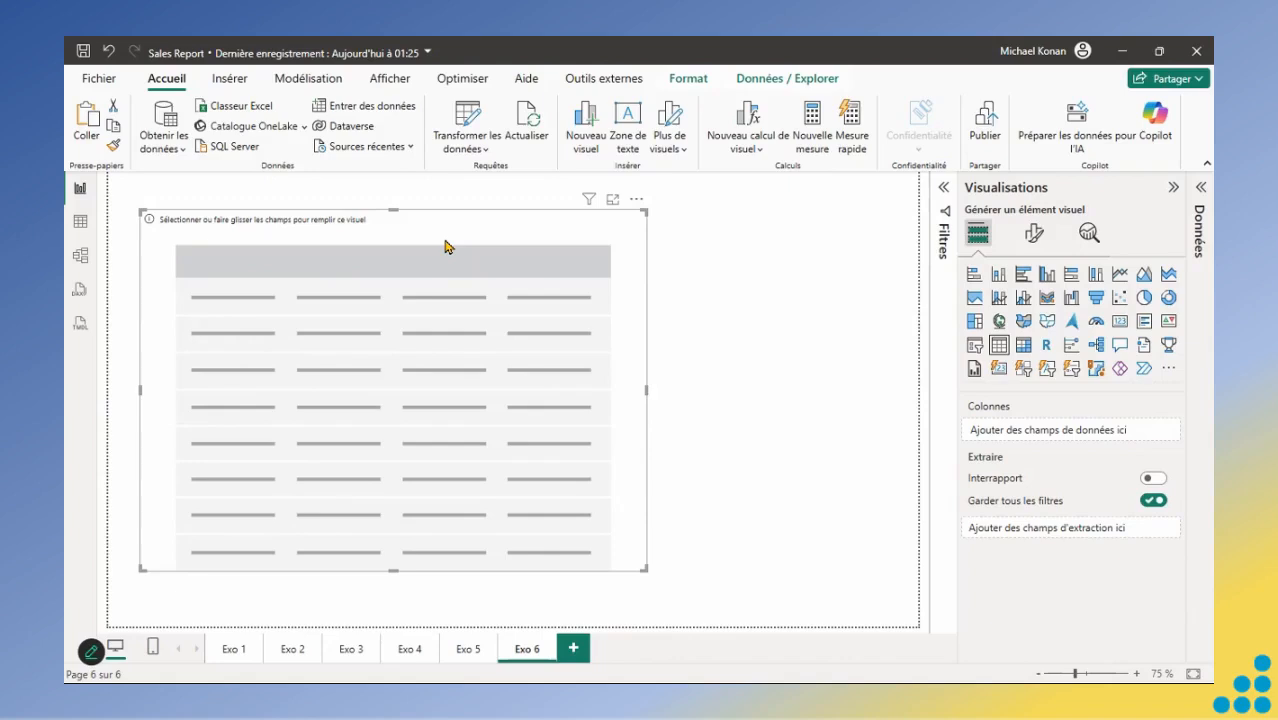
Add No commande and Date commande from Ventes and Produit from Produits as columns of the table visual.
click(1173, 187)
click(1200, 187)
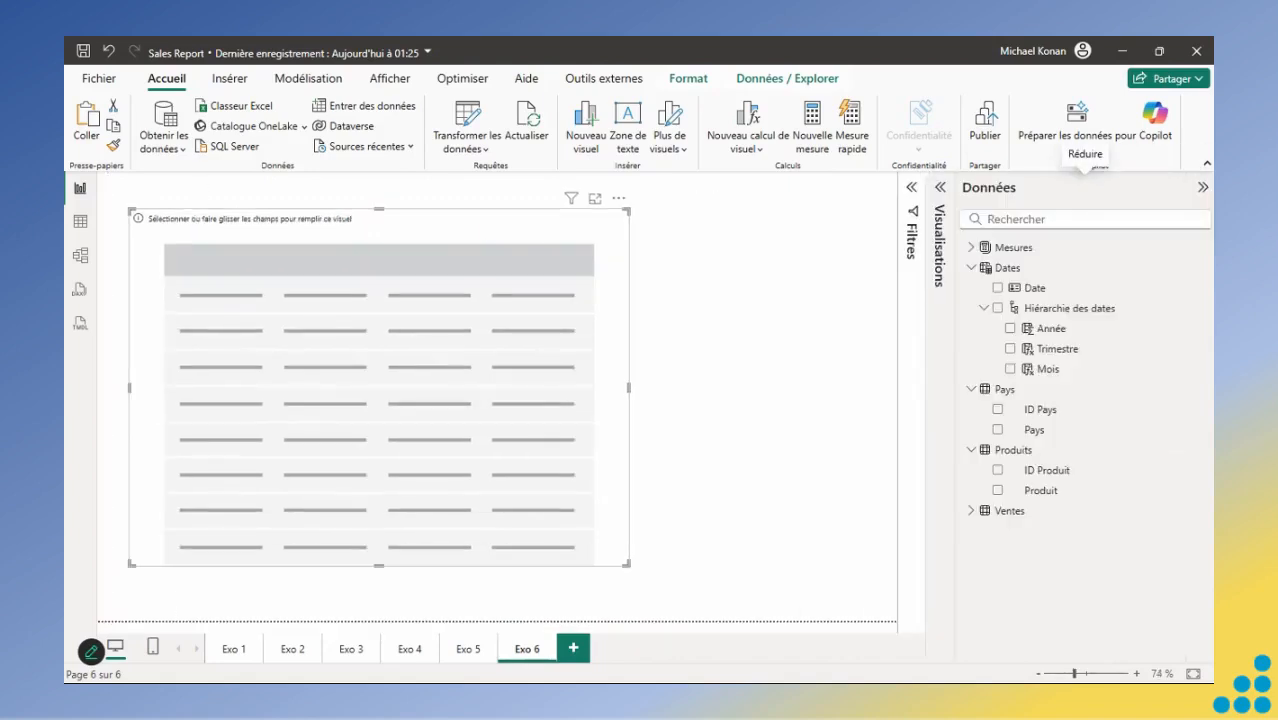
click(971, 267)
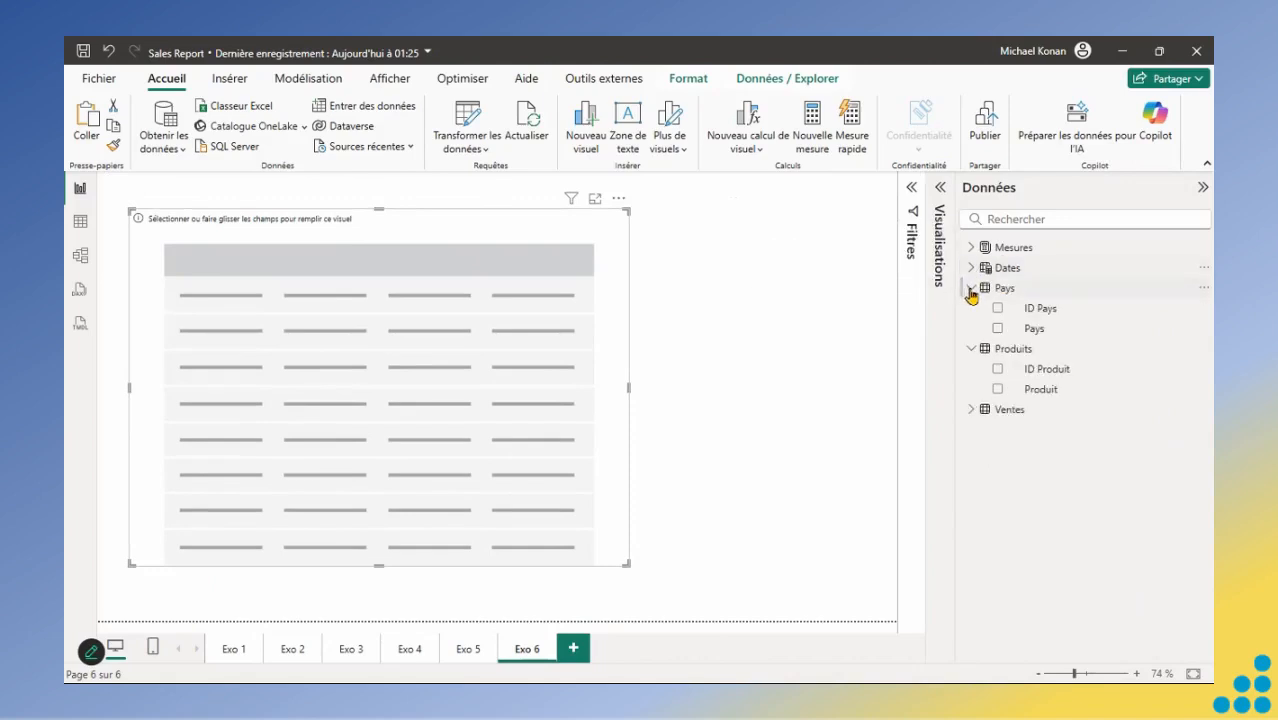
click(971, 288)
click(971, 369)
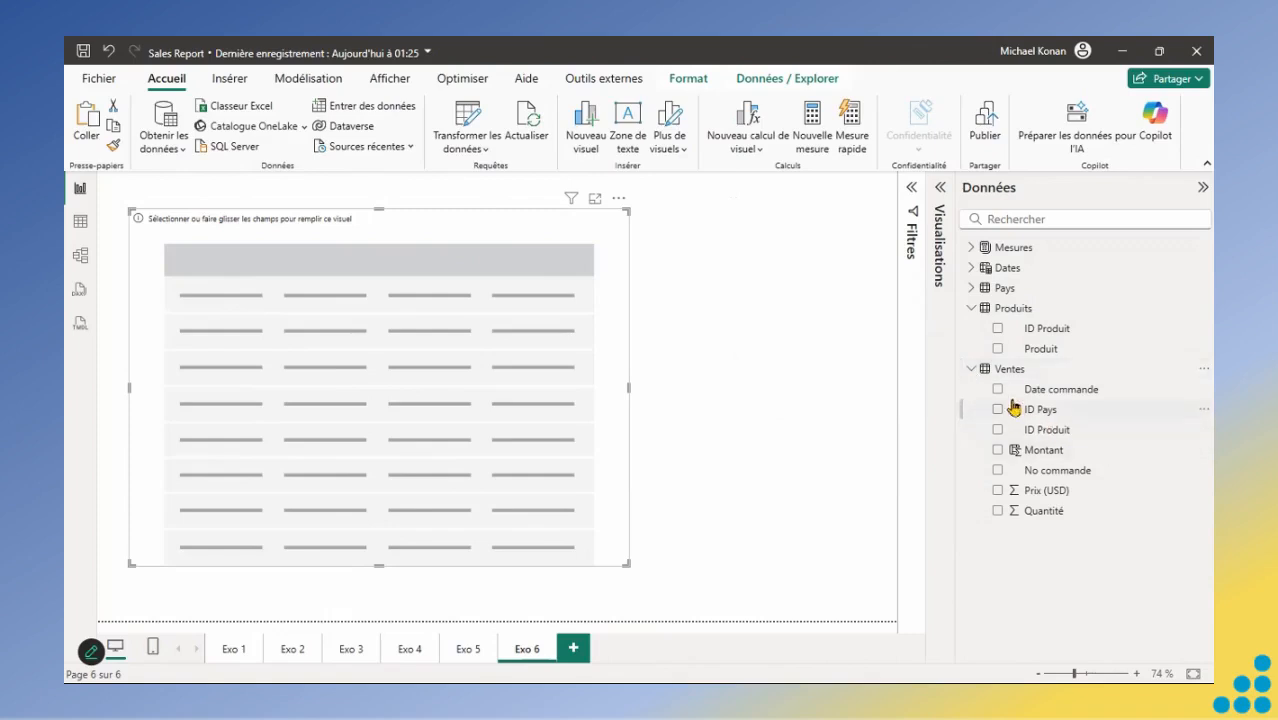
click(997, 470)
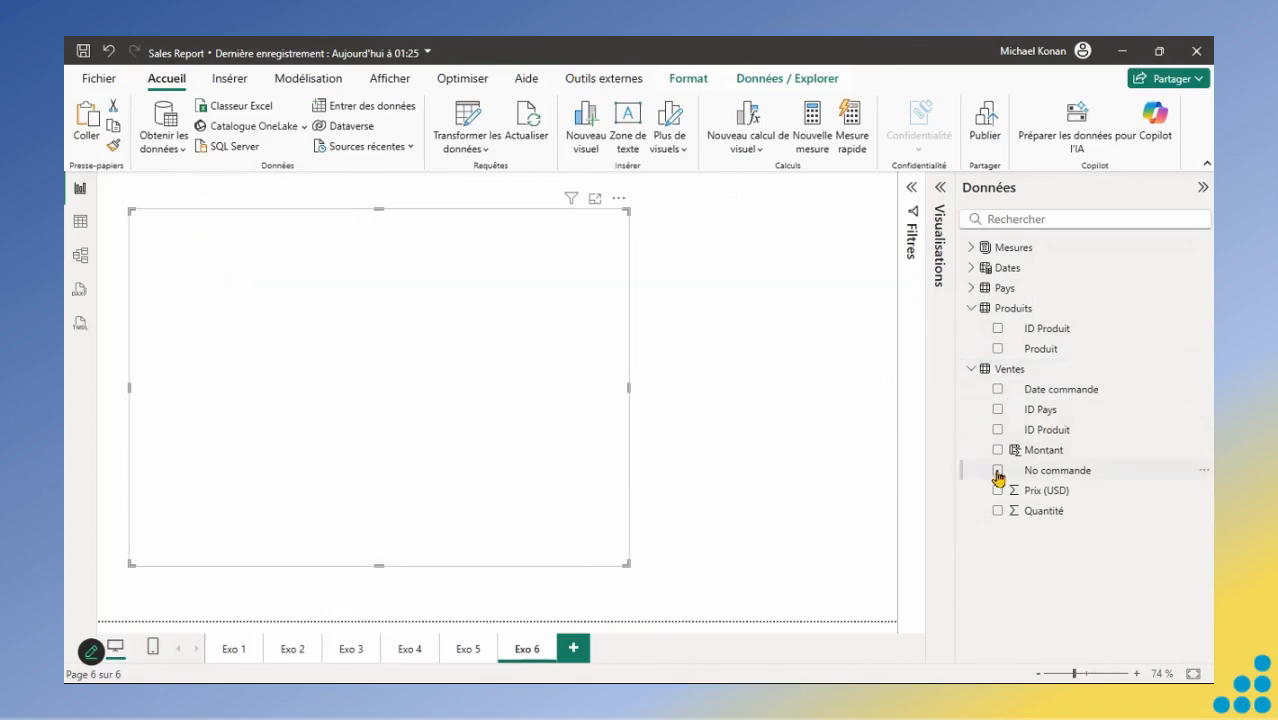
click(998, 390)
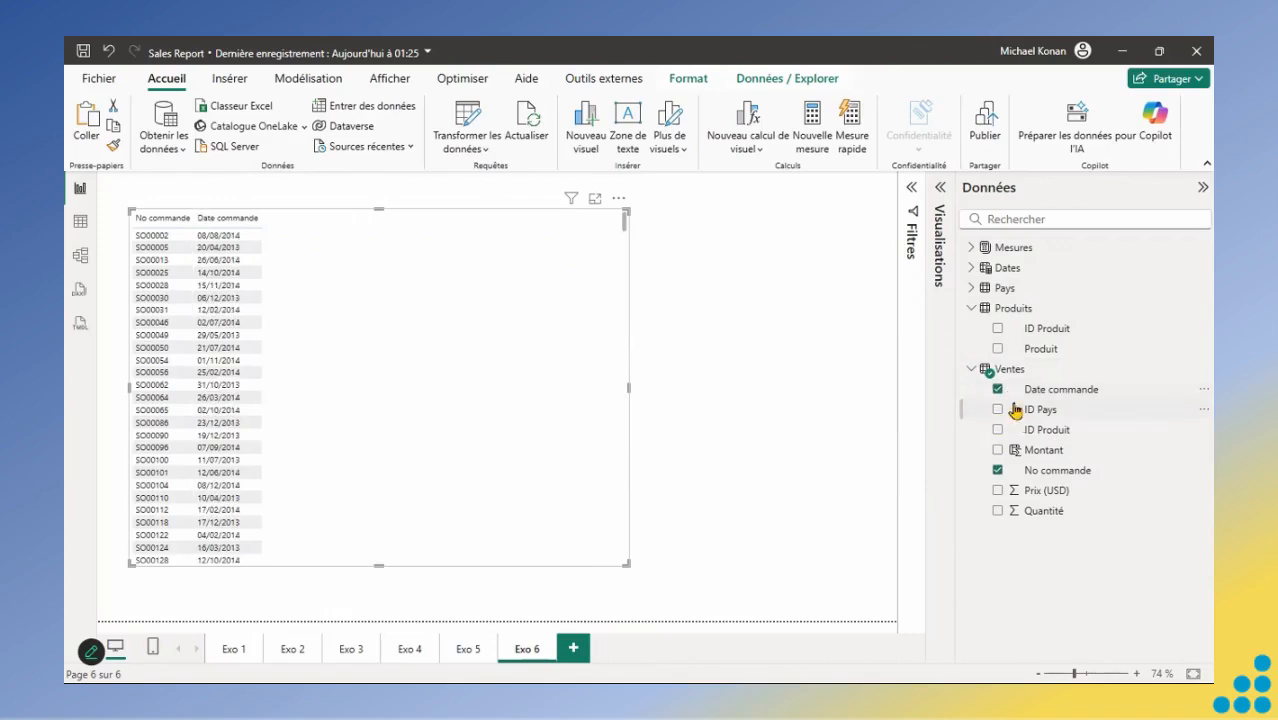
click(996, 350)
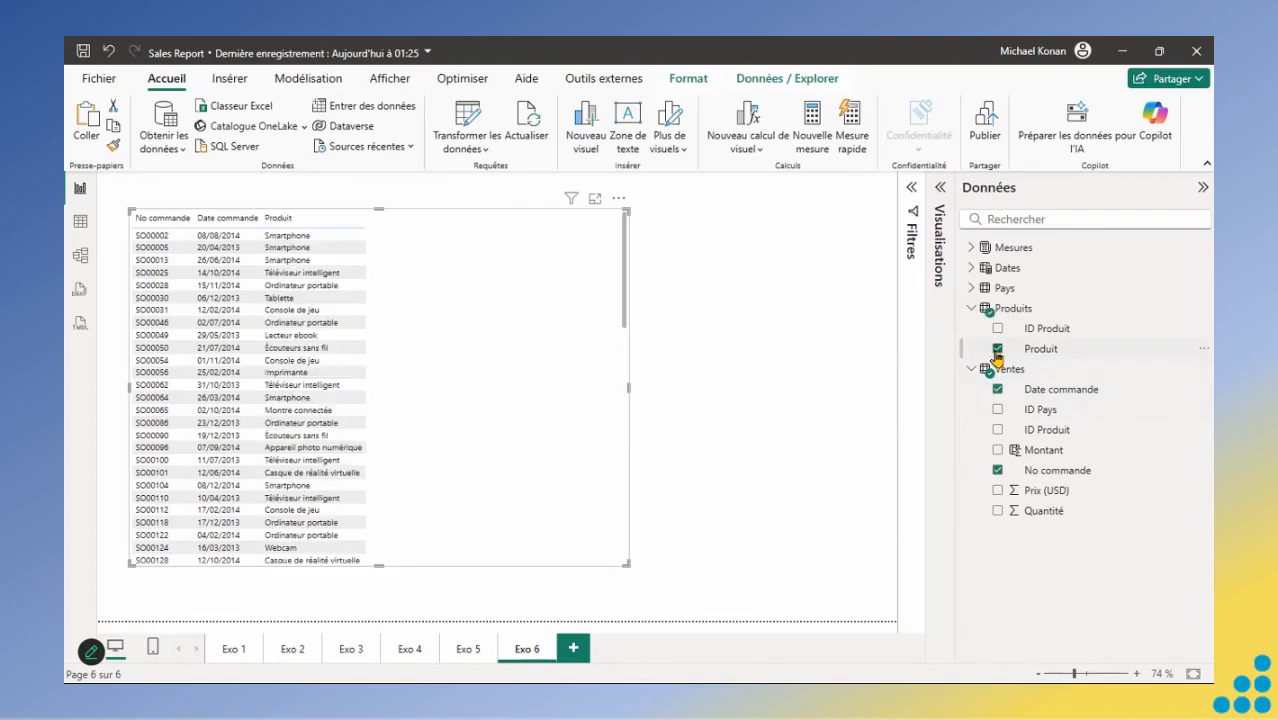
Add the Quantité, Prix (USD) and Montant fields from Ventes to the table visual.
click(998, 512)
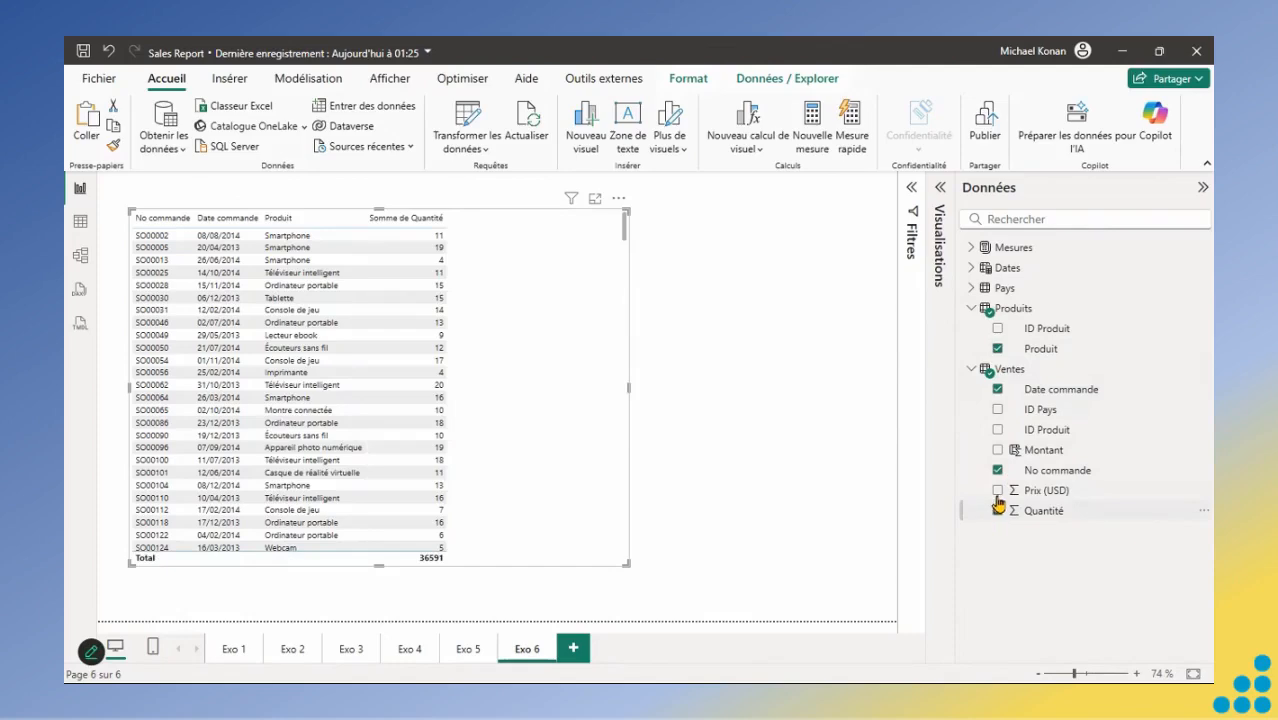
click(997, 491)
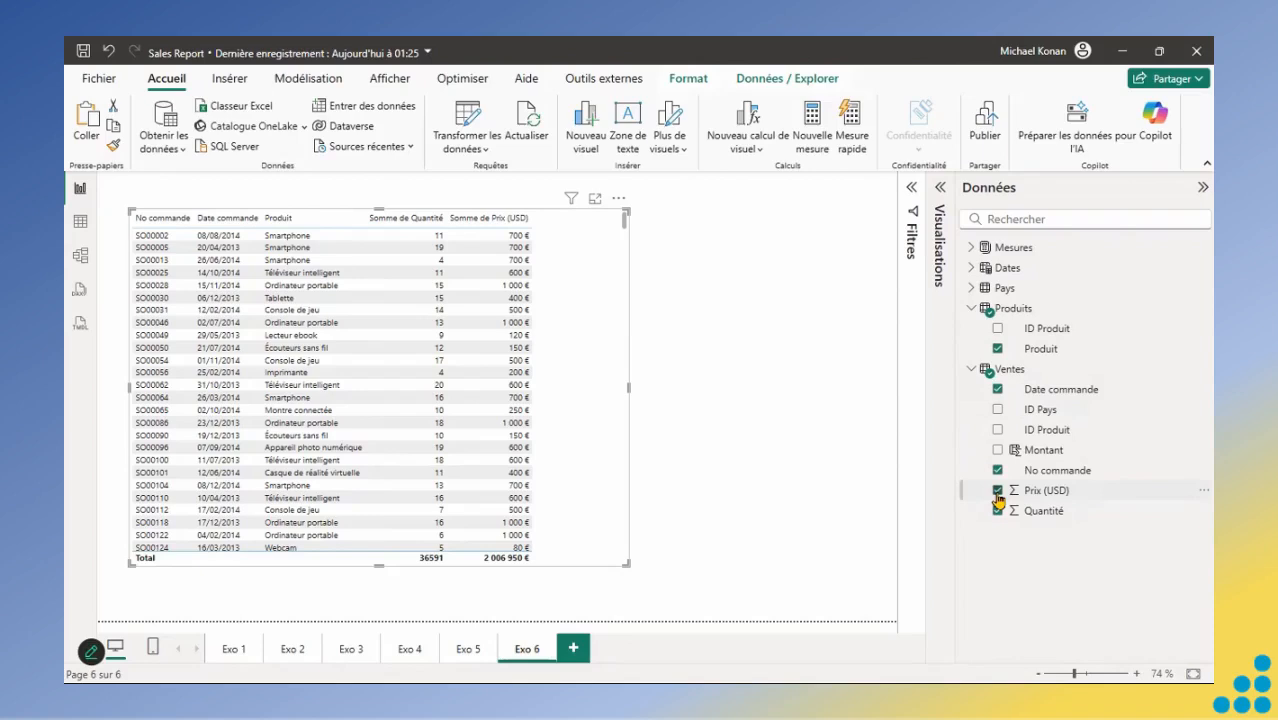
click(997, 450)
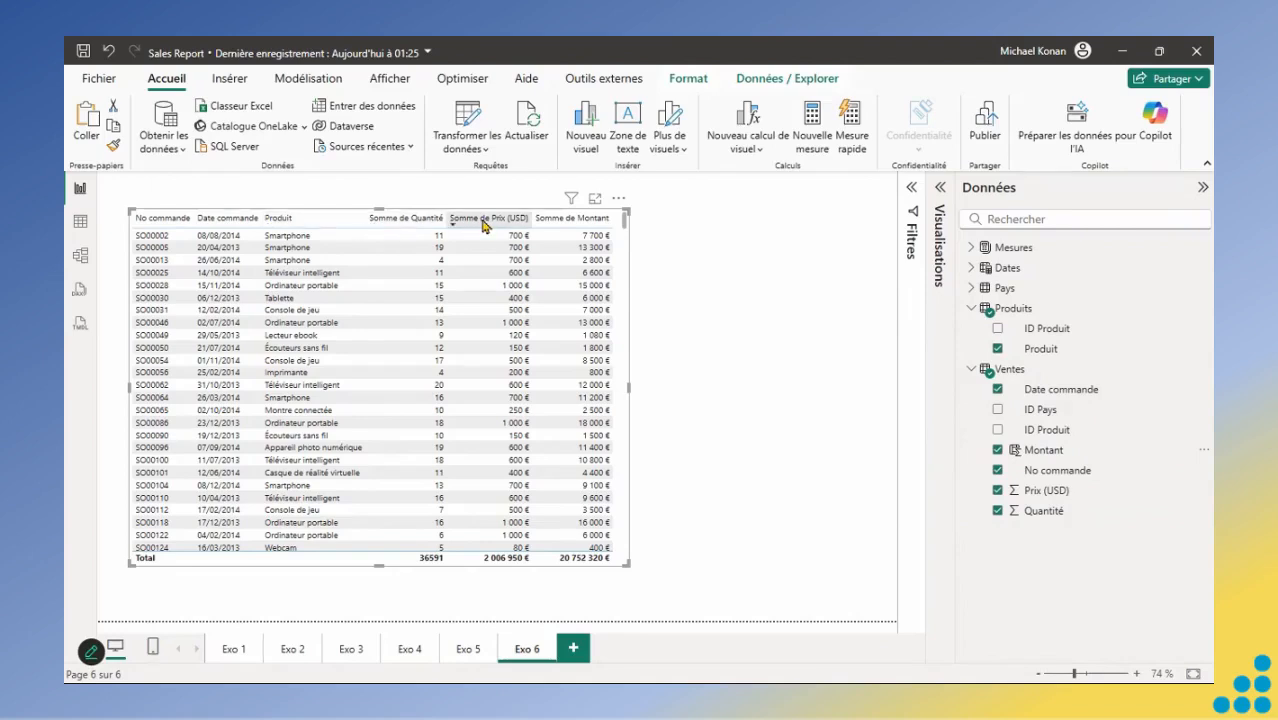
Add the Pays field from the Pays table as the last column, and widen the visual and that column.
click(970, 288)
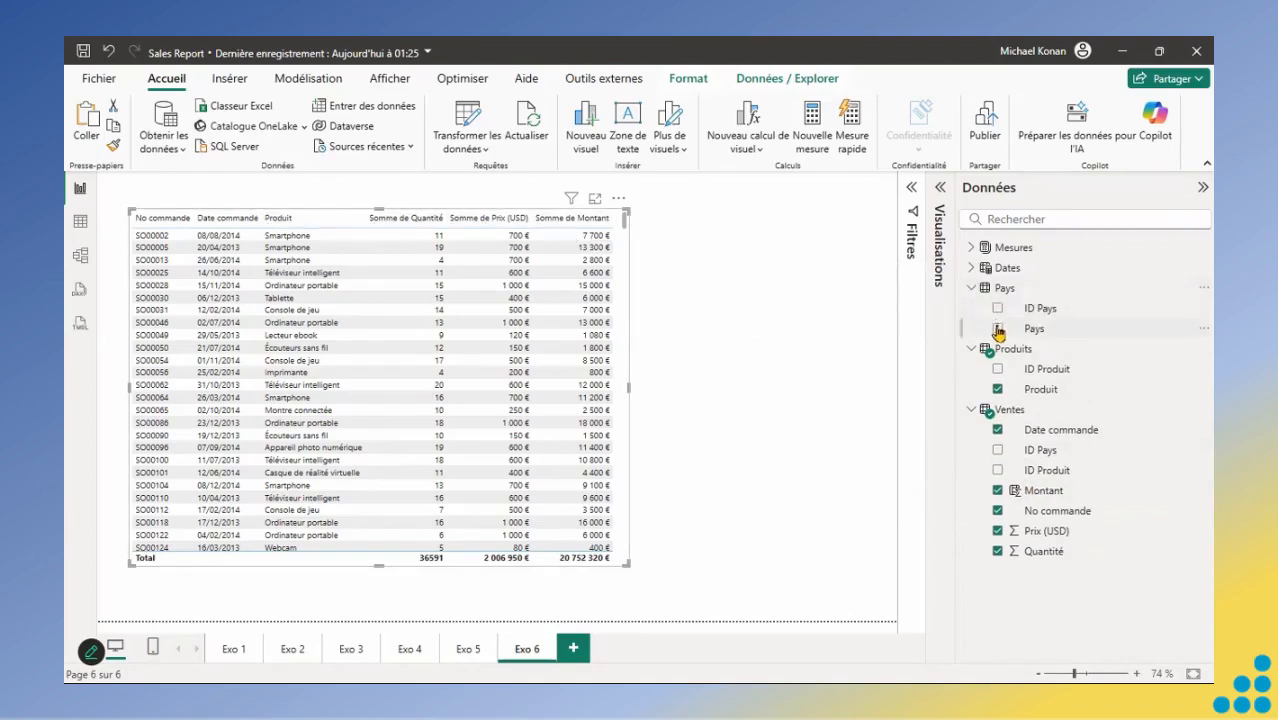
click(997, 329)
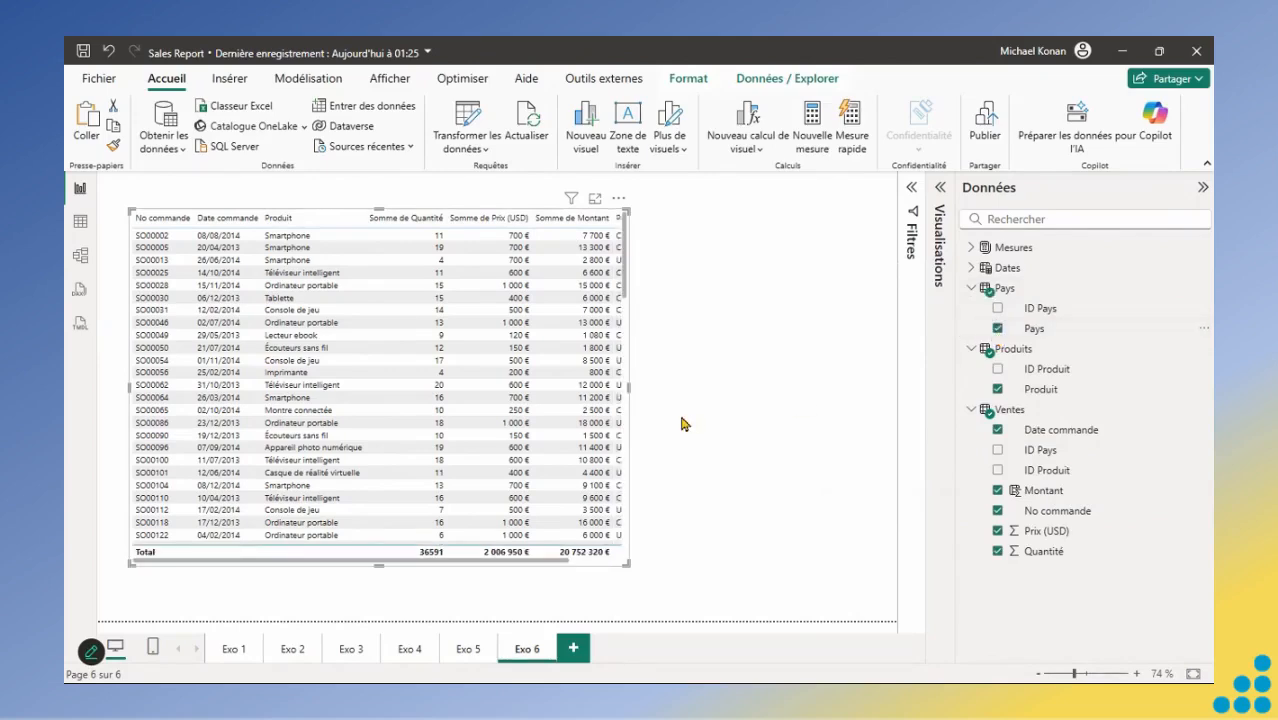
drag(628, 386, 746, 390)
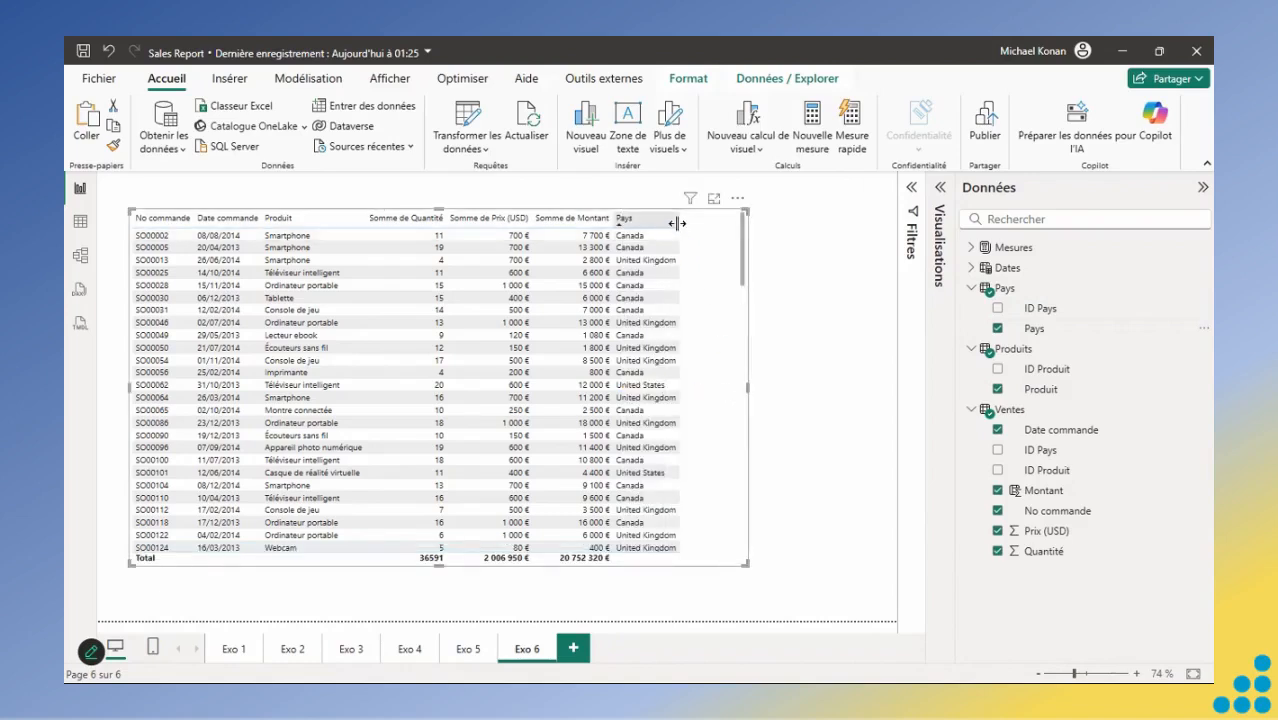
drag(683, 223, 718, 223)
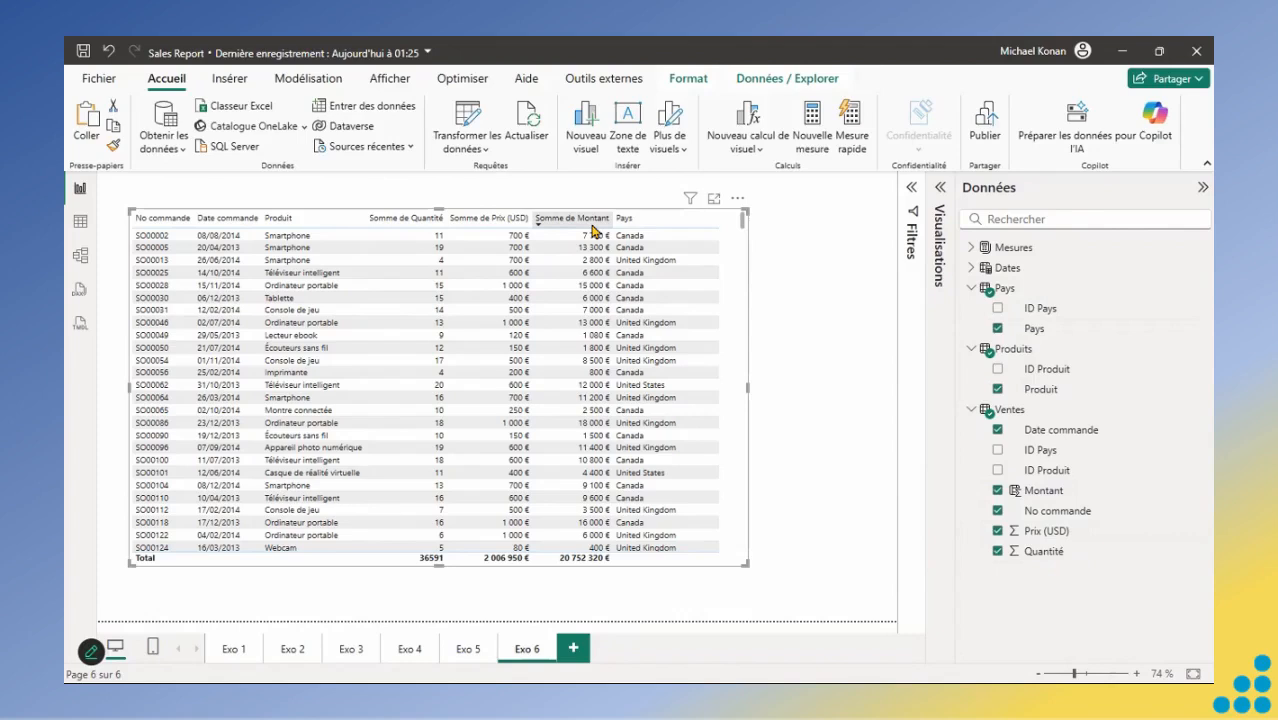
Set the default summarization of the Ventes columns Quantité, Prix (USD) and Montant to "Ne pas résumer".
click(1045, 553)
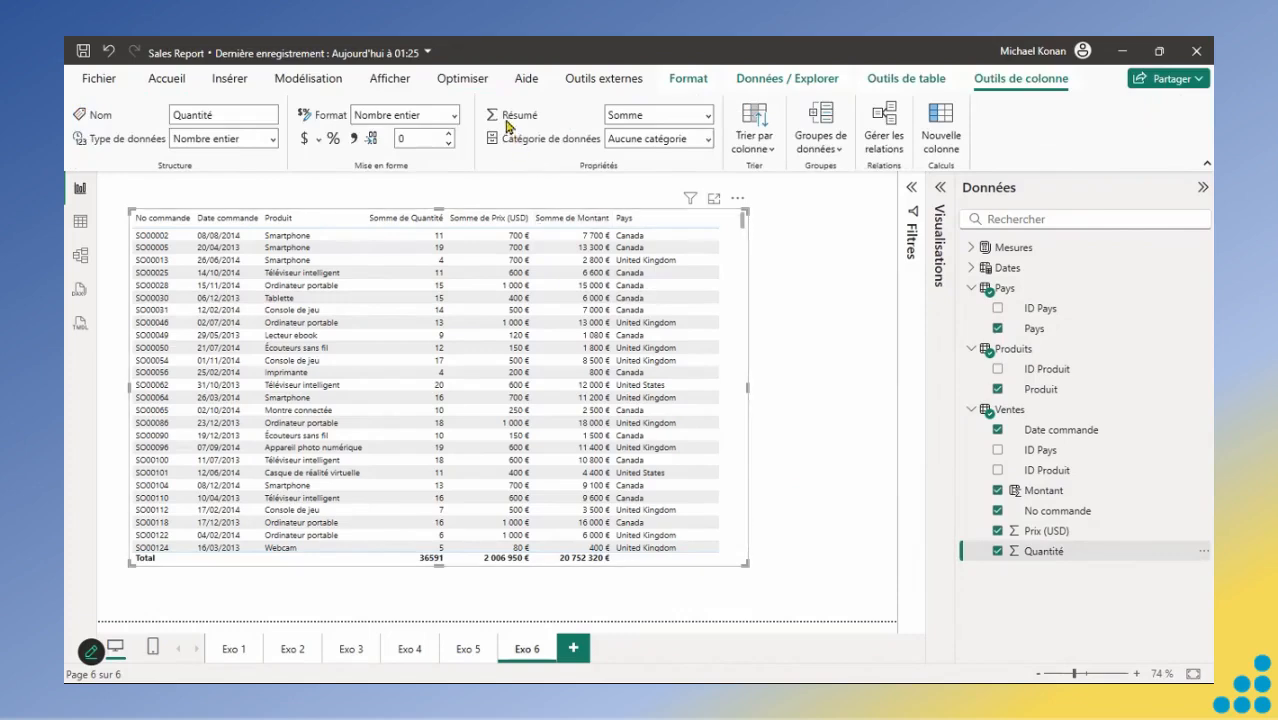
click(709, 117)
click(682, 140)
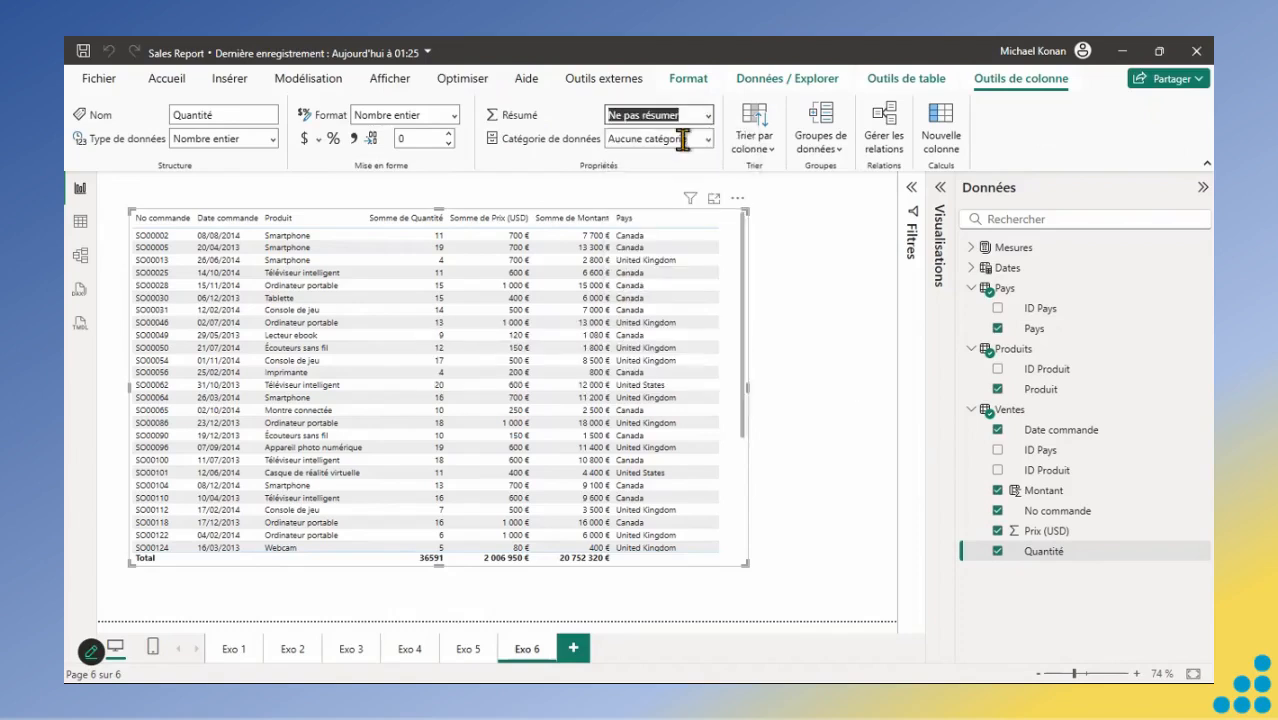
click(1042, 531)
click(710, 120)
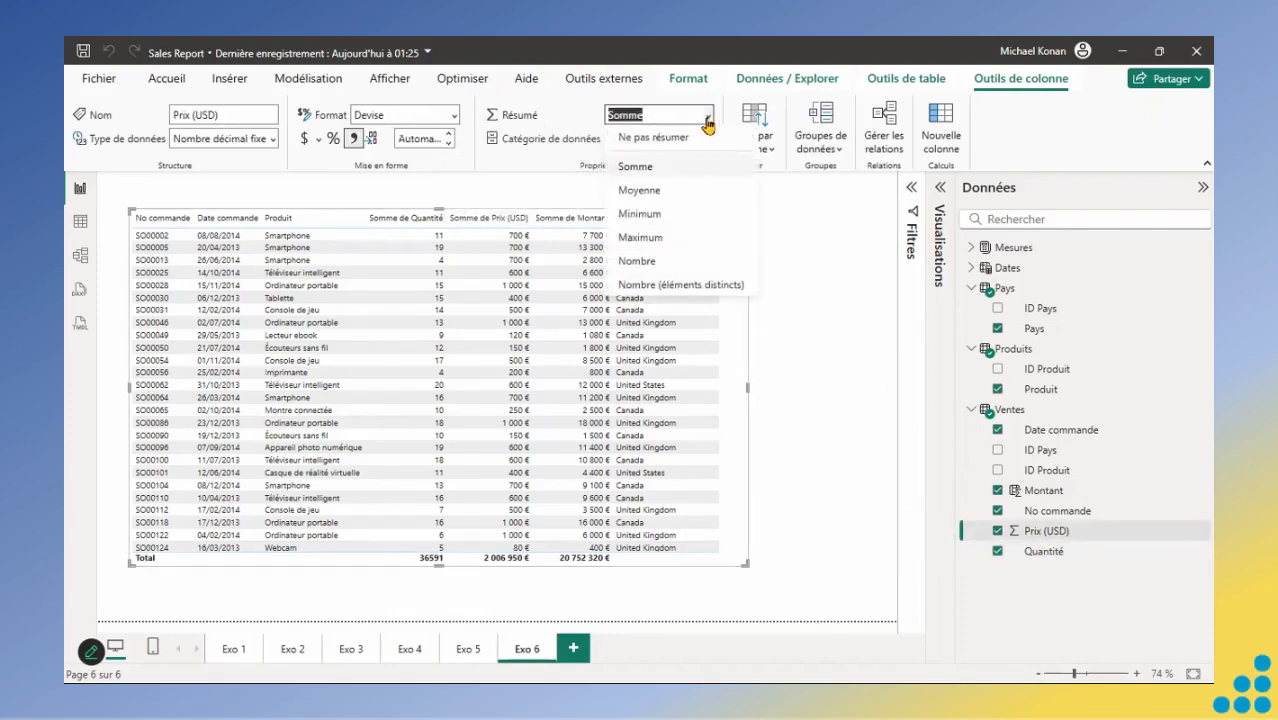
click(697, 124)
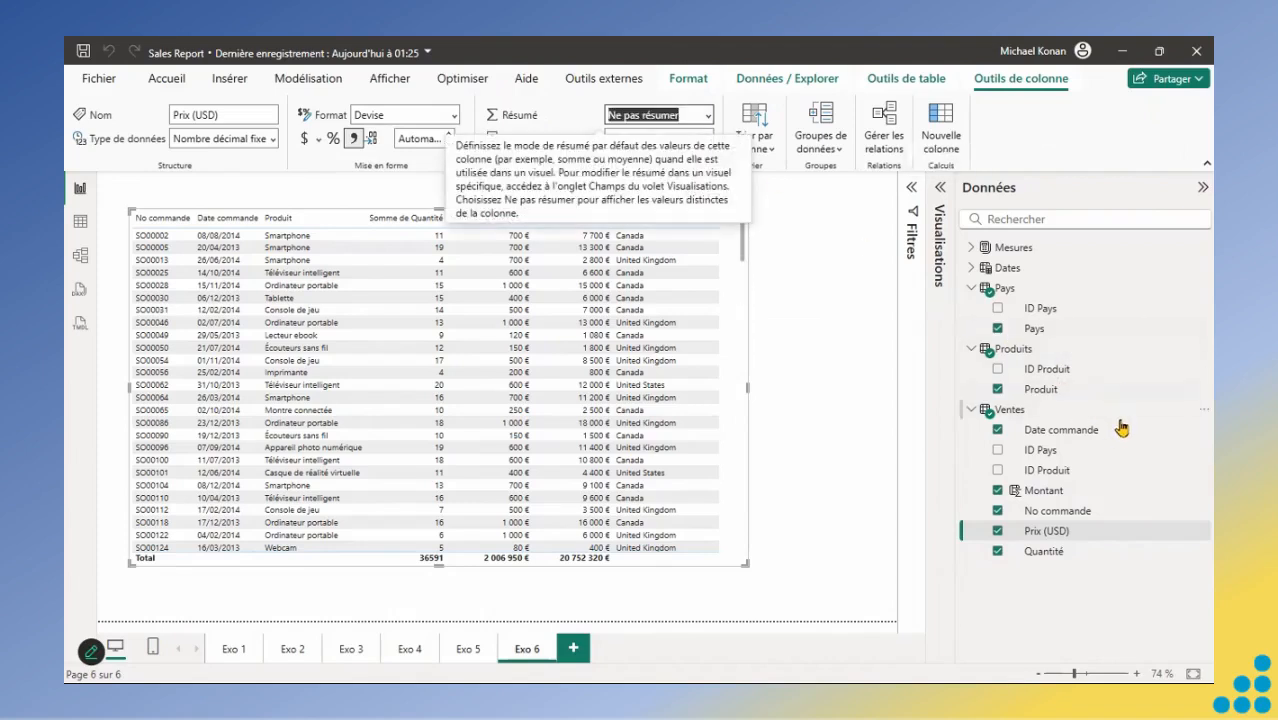
click(1046, 492)
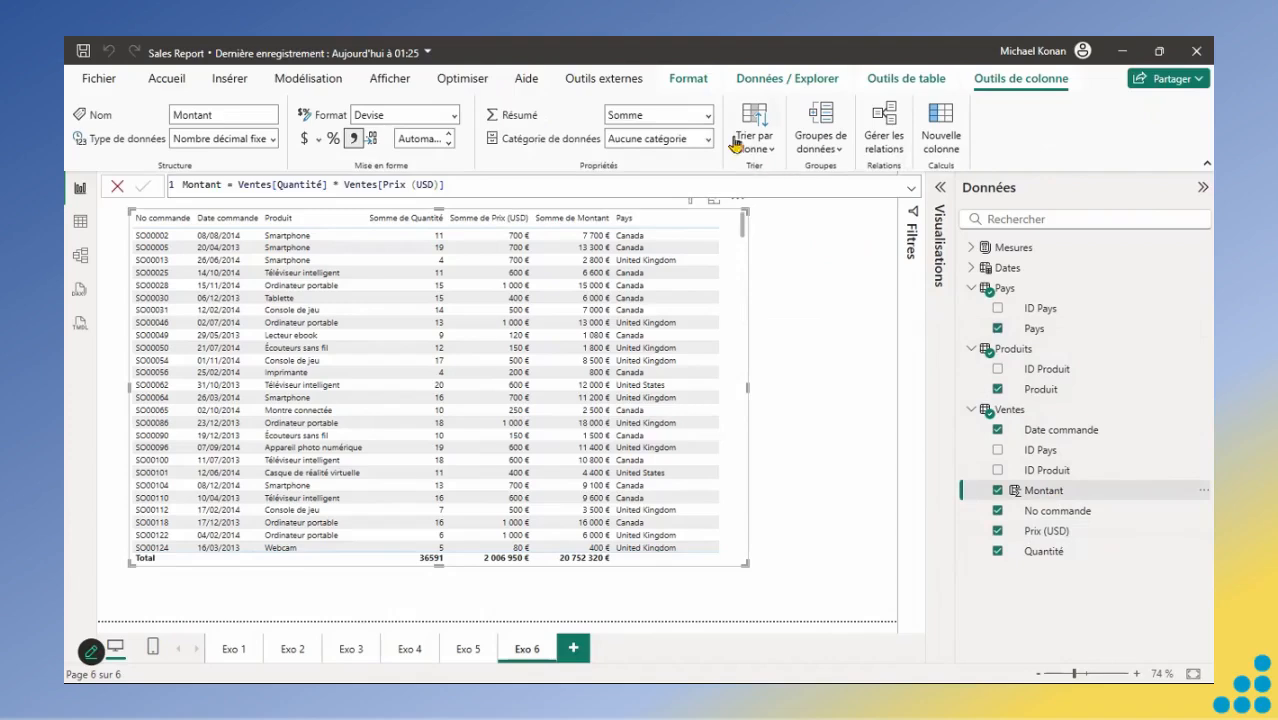
click(708, 119)
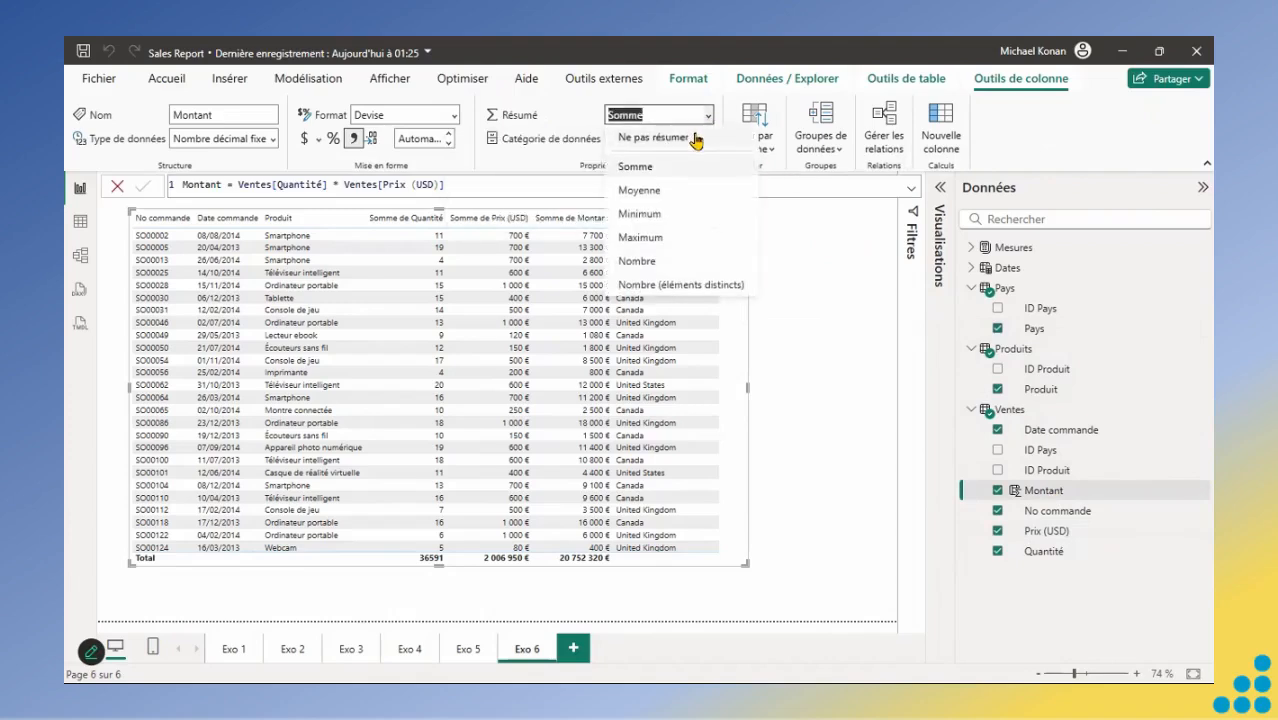
click(693, 136)
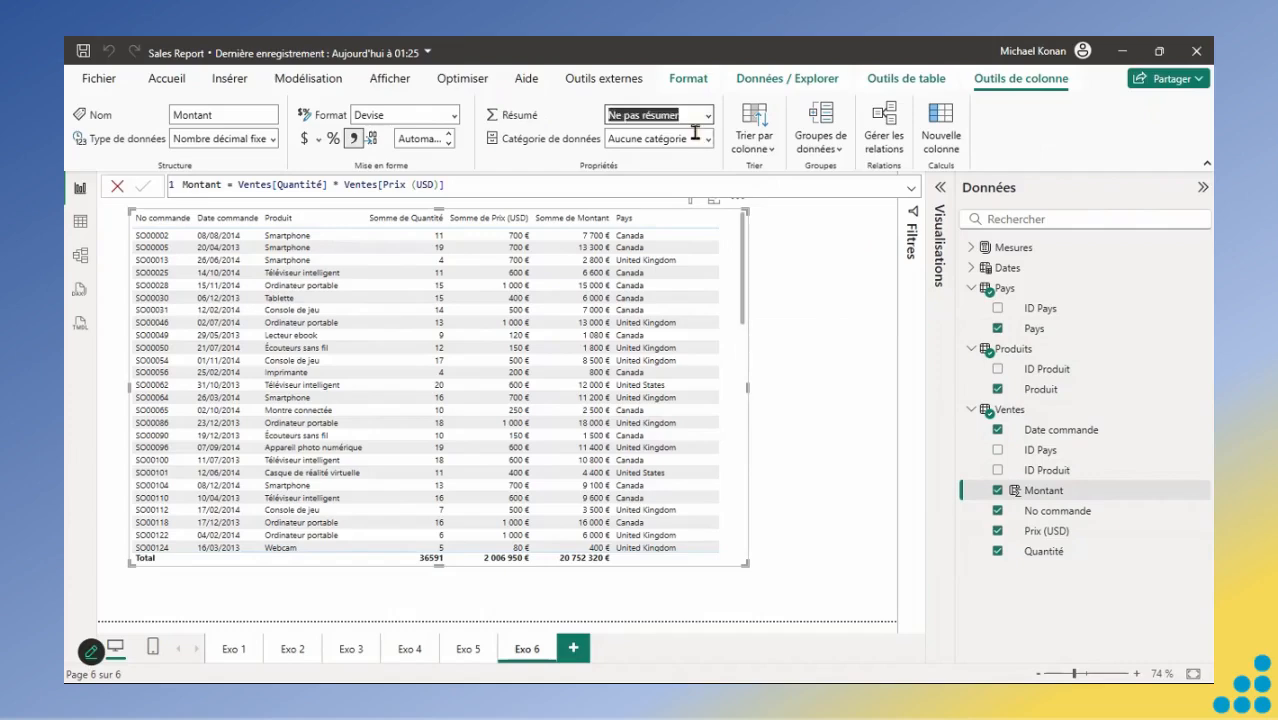
Set the Montant, Prix (USD) and Quantité columns in this table visual to "Ne pas résumer".
click(940, 190)
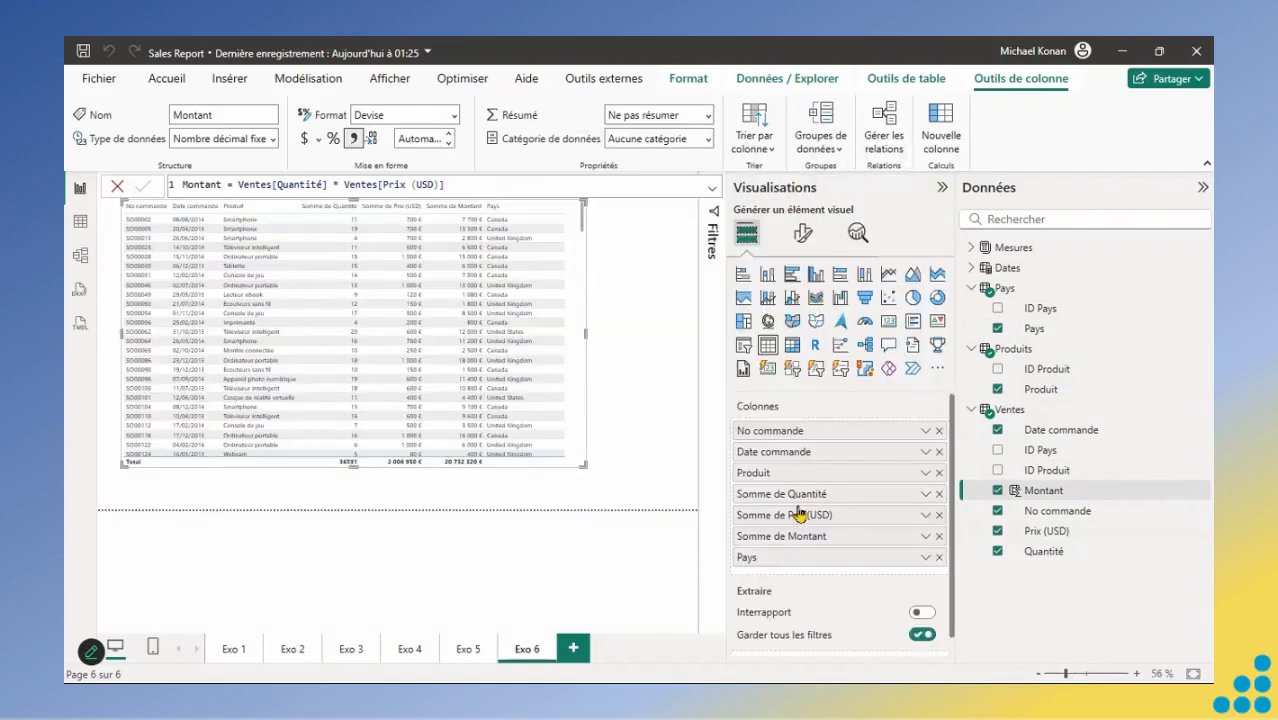
right_click(784, 544)
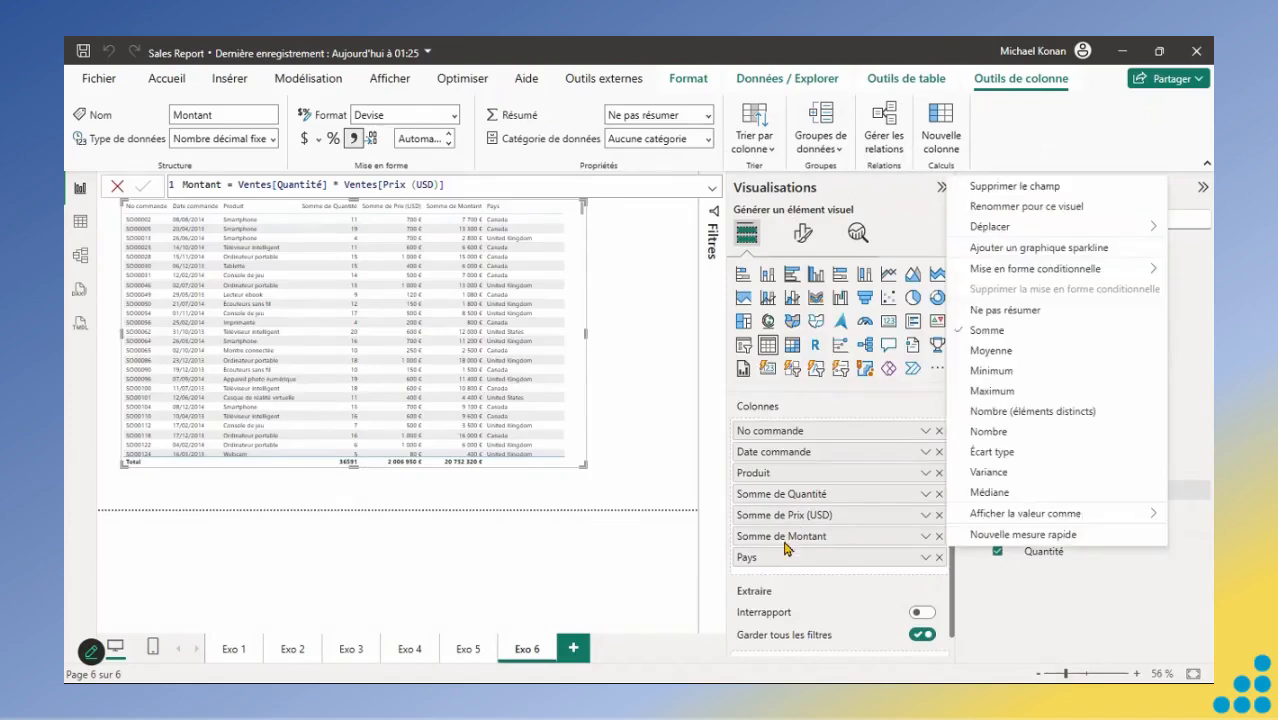
click(997, 313)
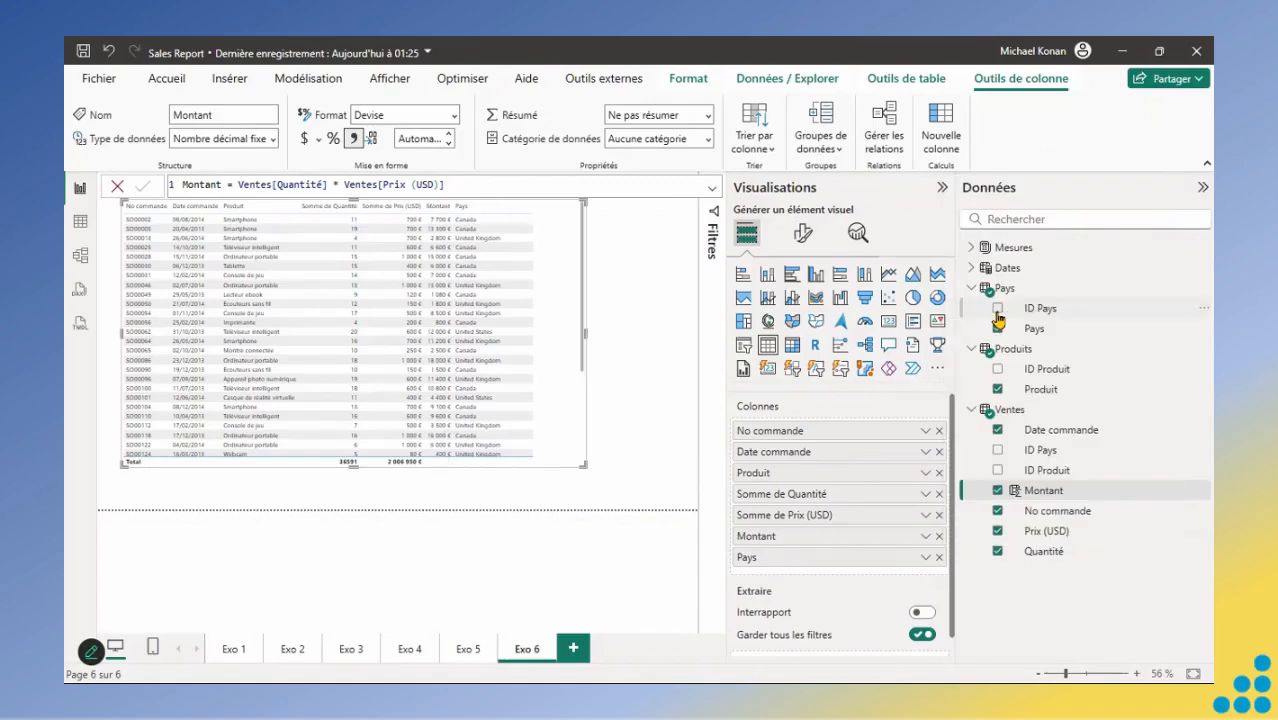
right_click(763, 519)
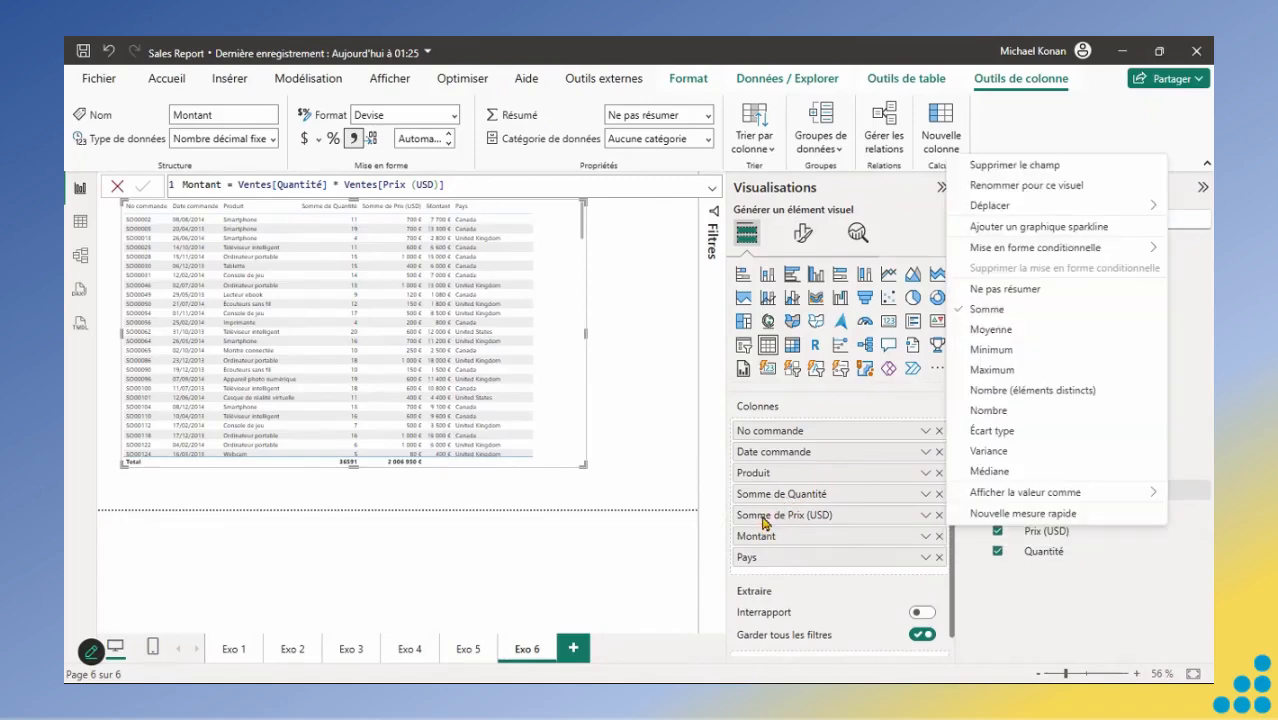
click(981, 297)
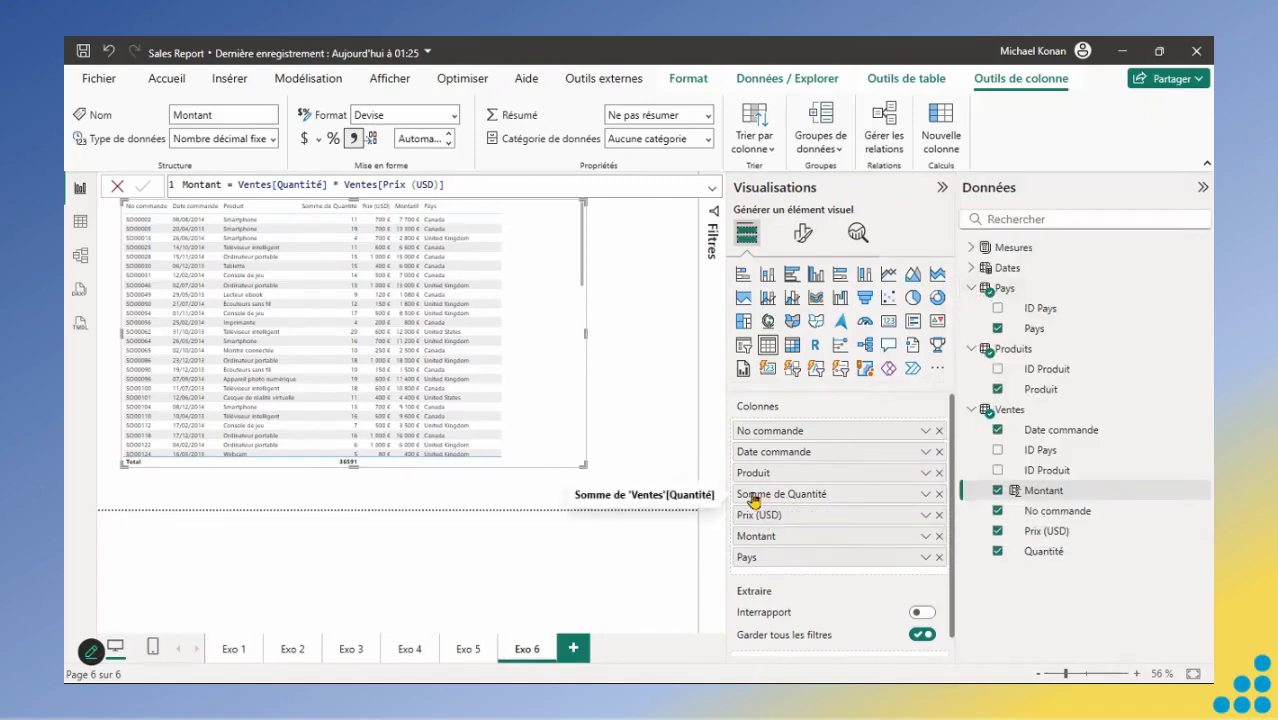
right_click(755, 497)
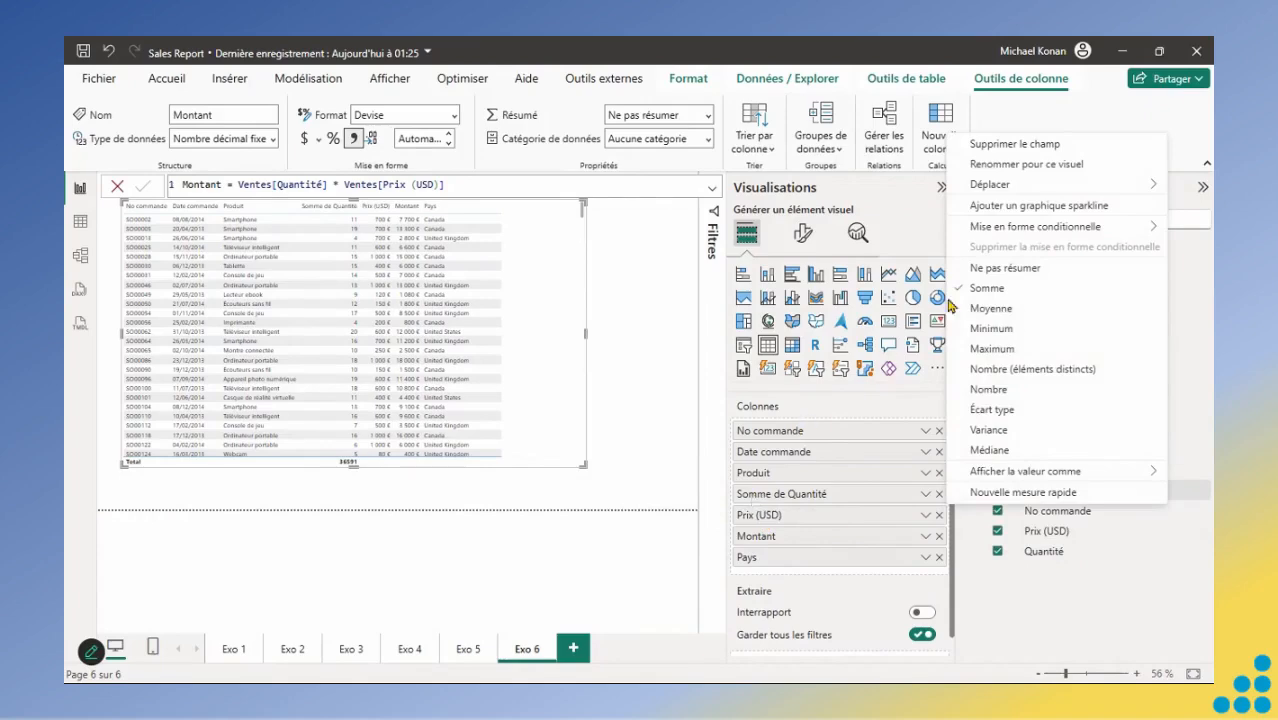
click(995, 270)
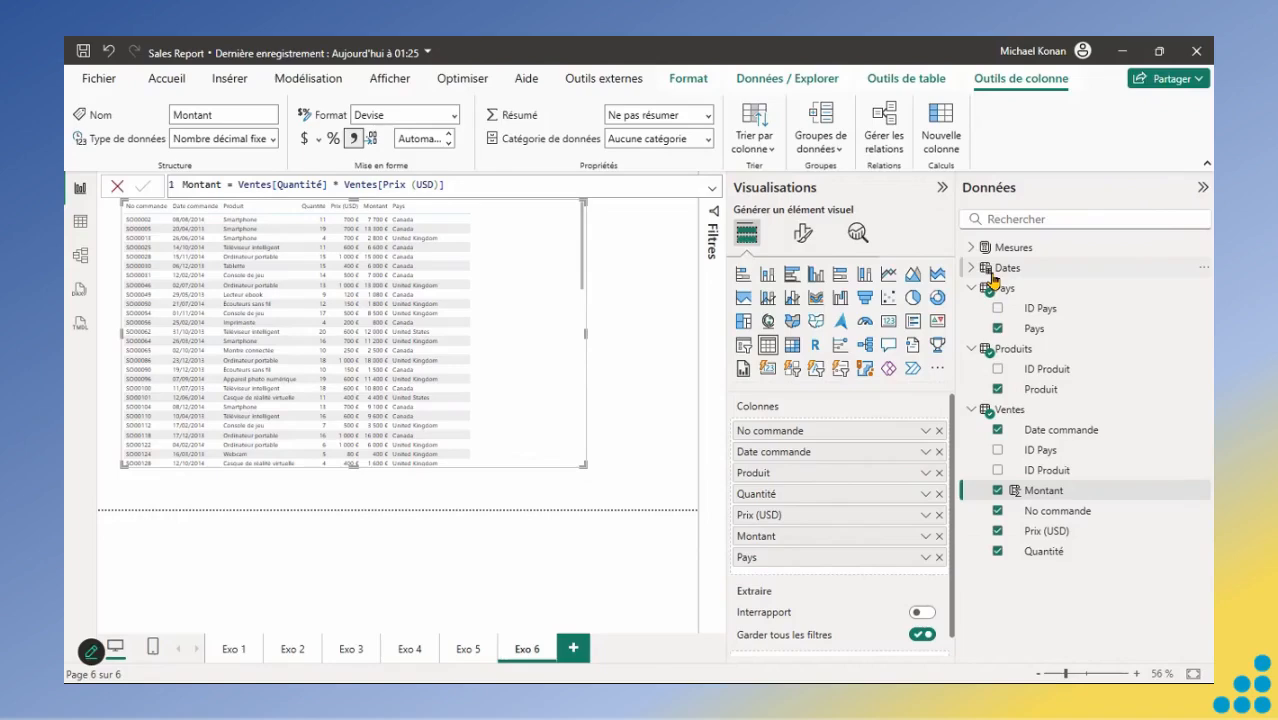
Widen the table's columns from No commande through Montant, and stretch the visual so all columns fit.
click(941, 190)
click(824, 289)
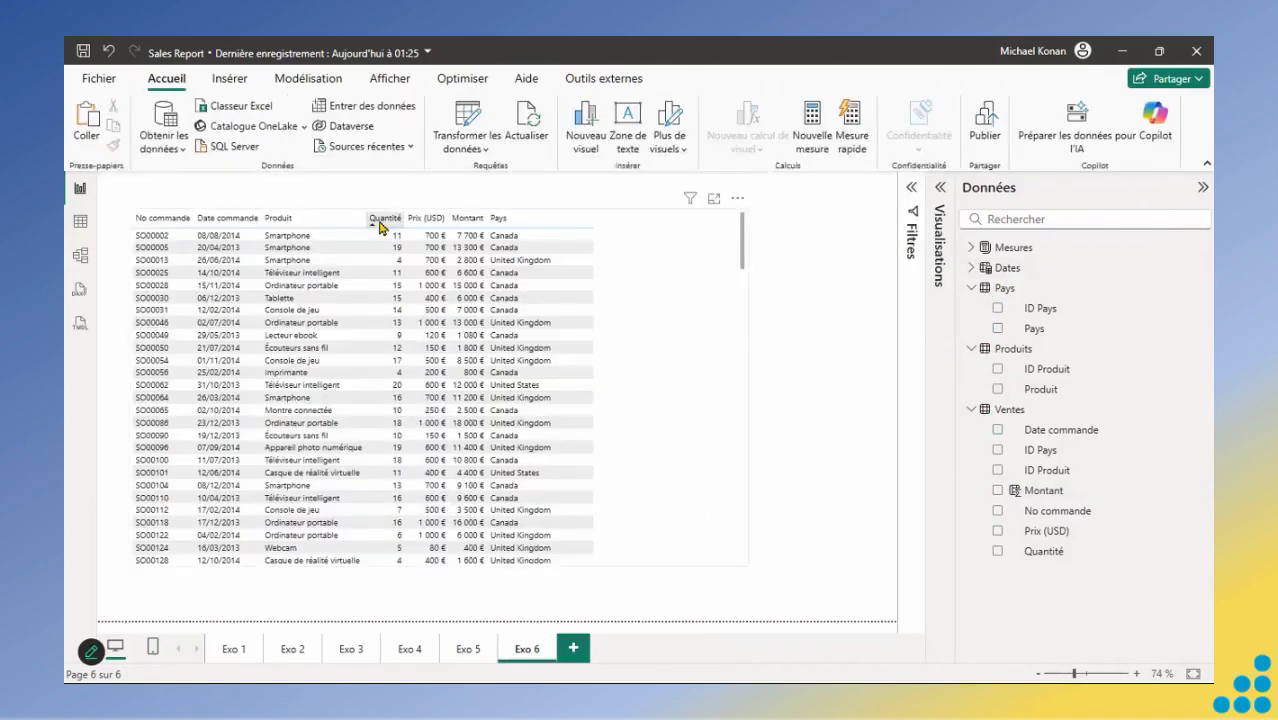
drag(446, 218, 551, 220)
drag(193, 220, 319, 218)
drag(419, 217, 516, 218)
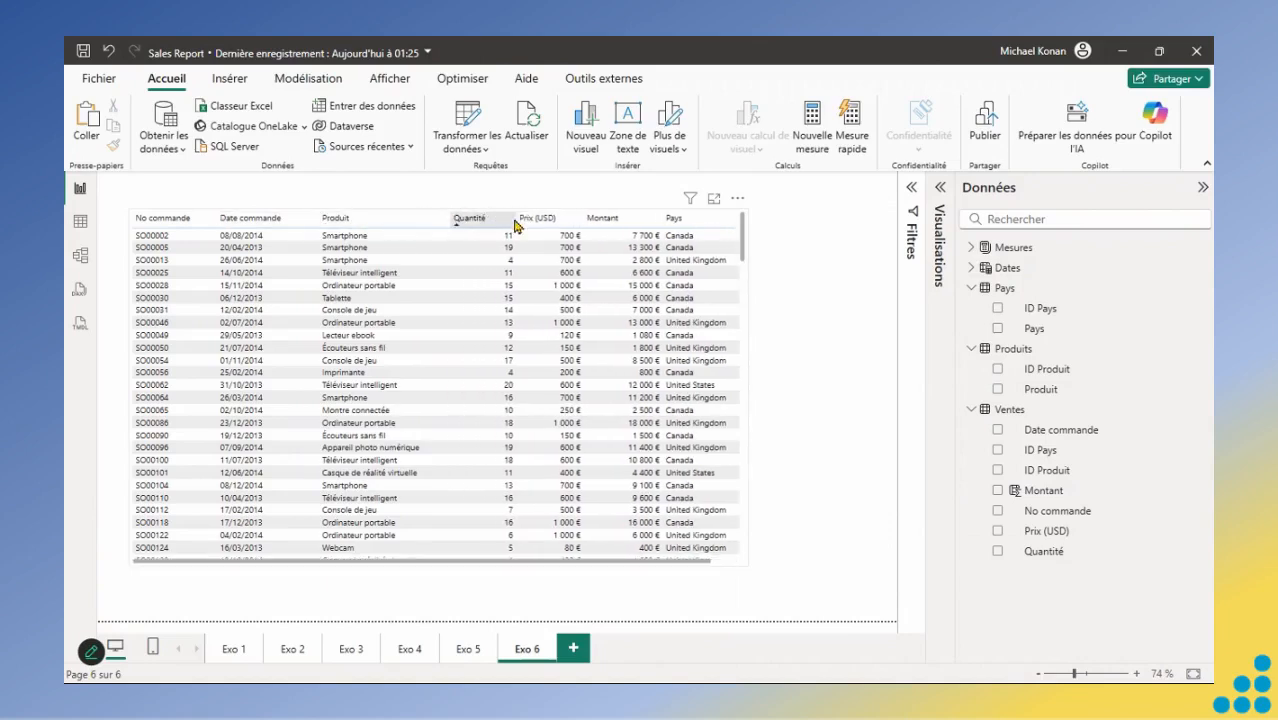
drag(748, 390, 843, 388)
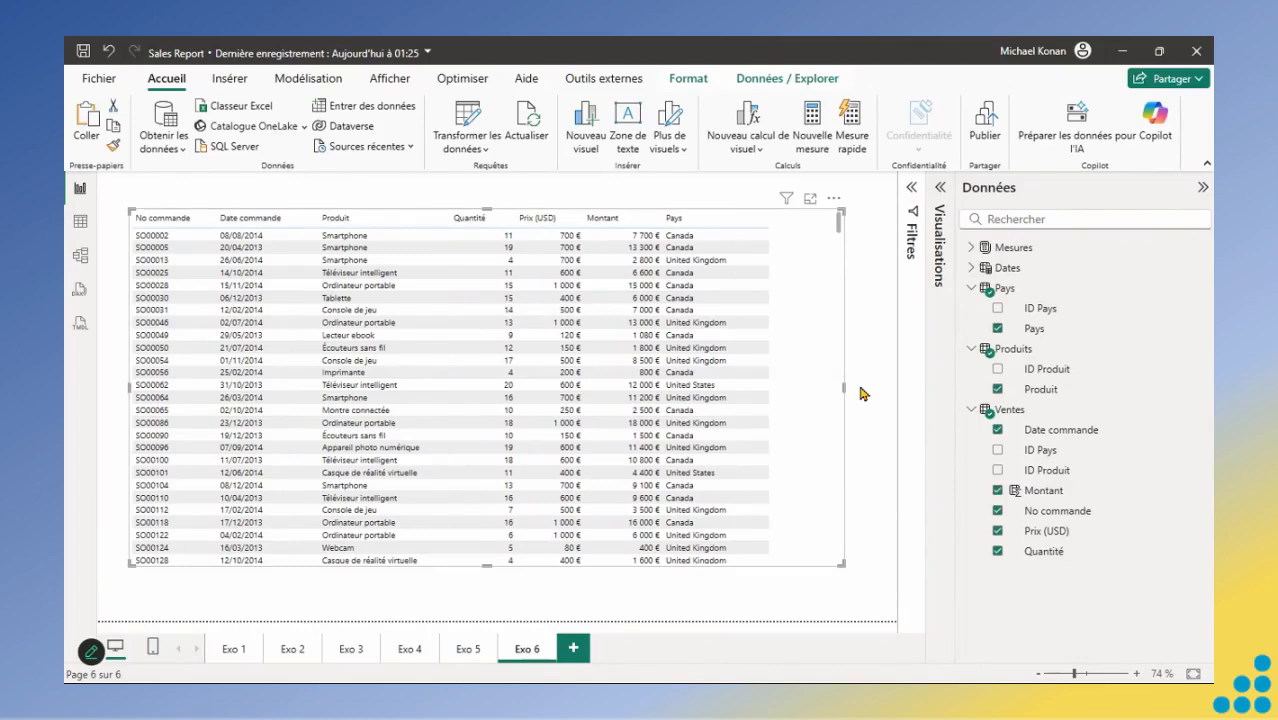
Hide the data field list and open the style preset settings for the table visual.
click(1203, 187)
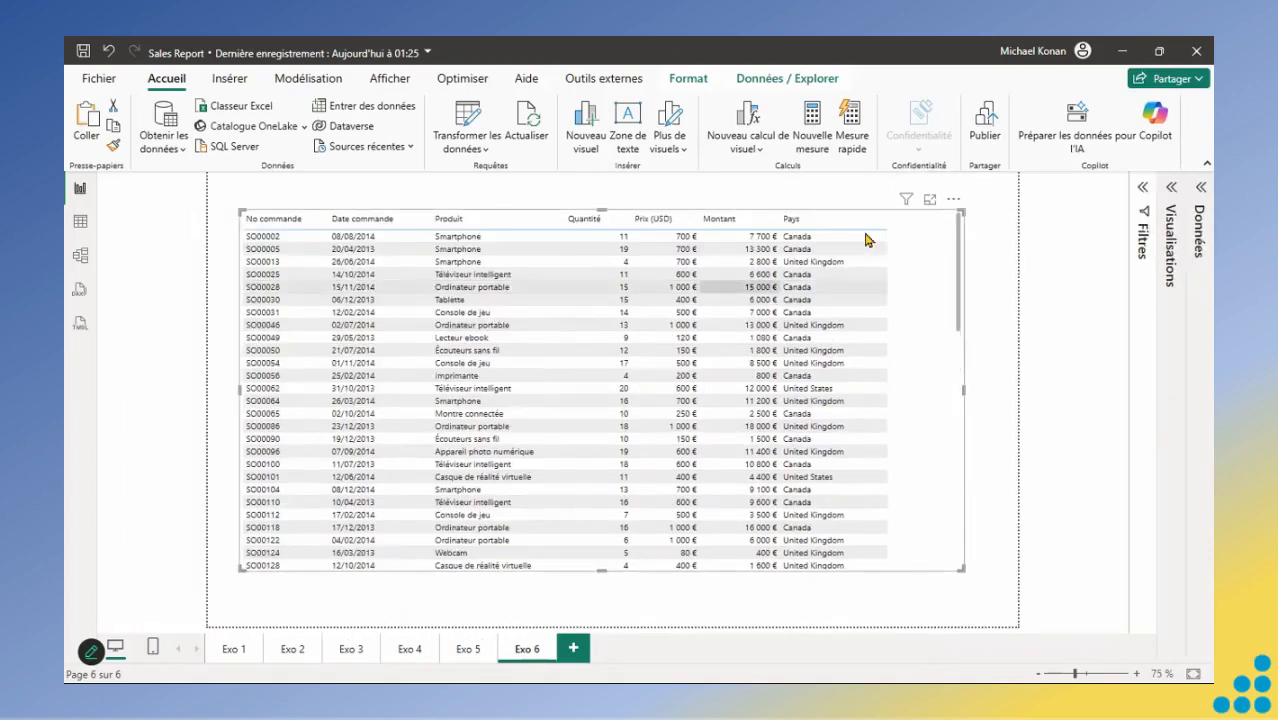
click(1172, 190)
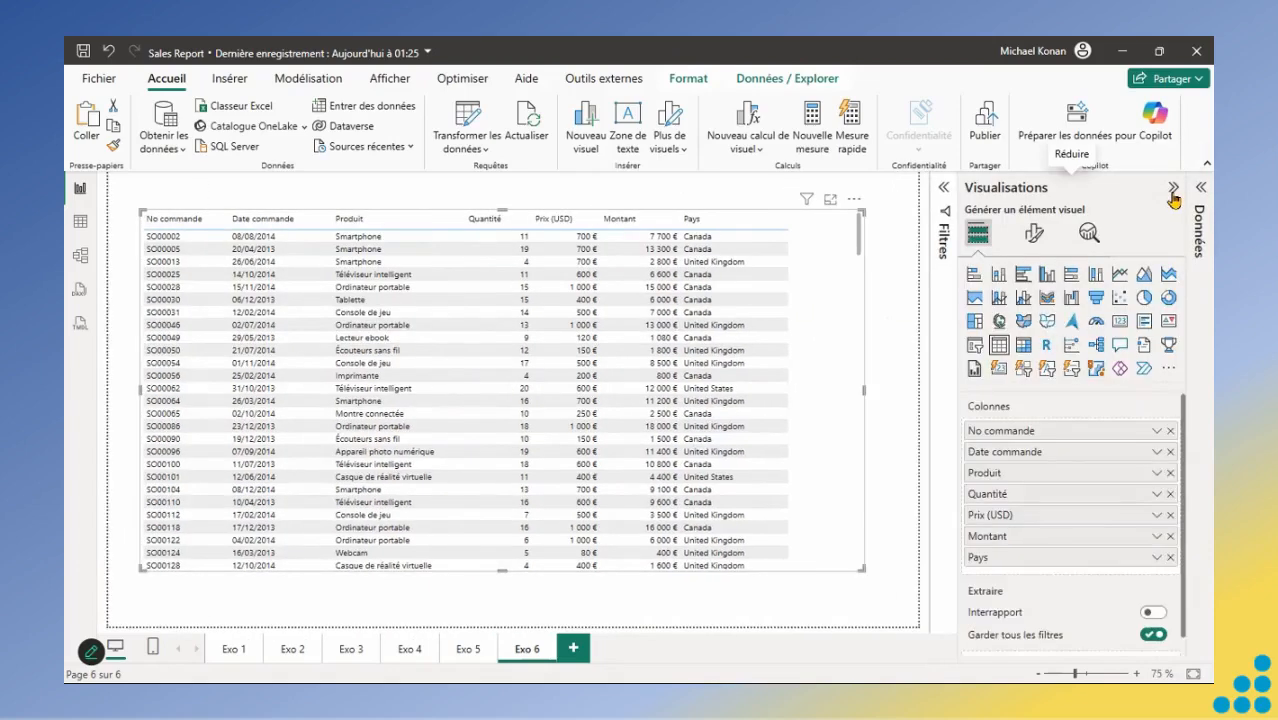
click(1035, 235)
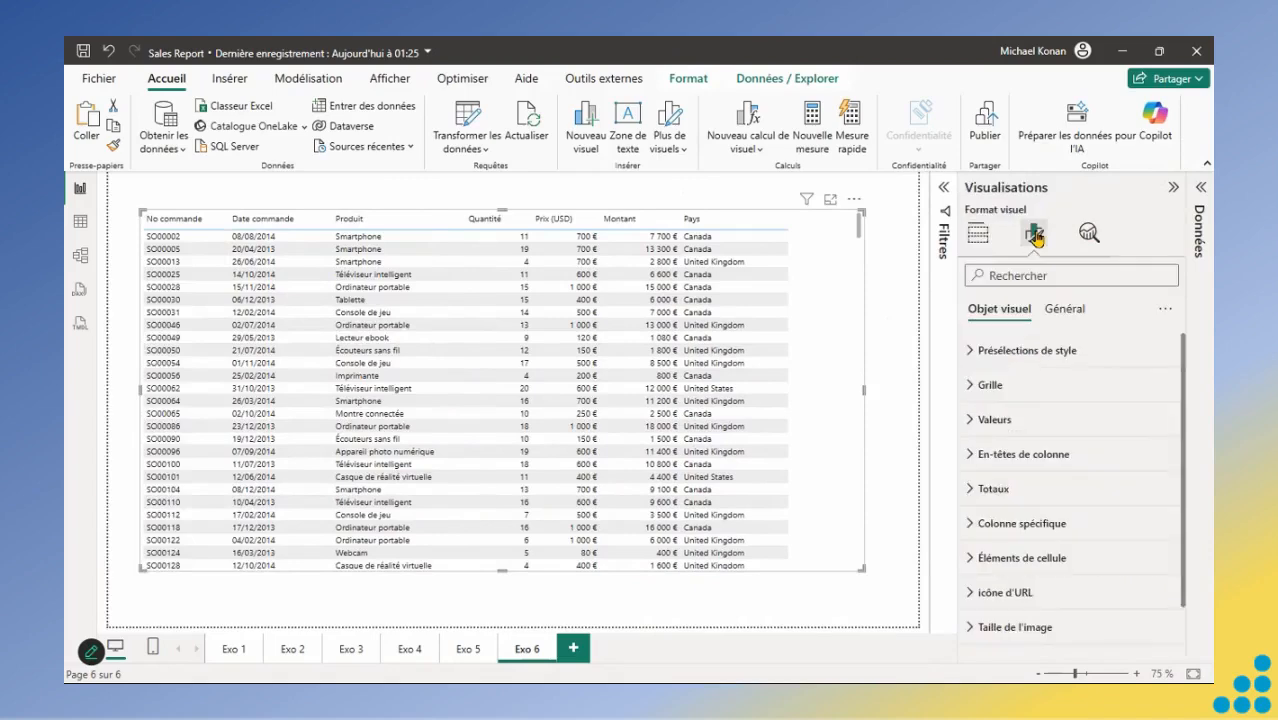
click(971, 356)
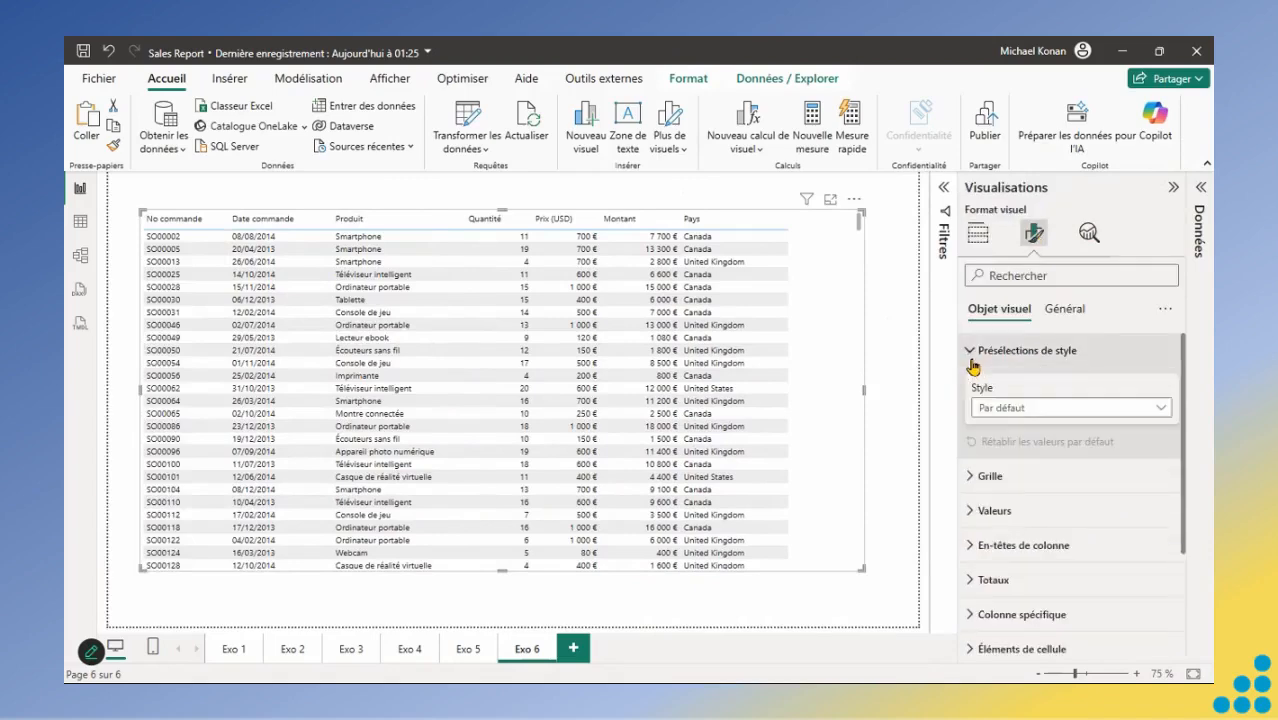
Try the Aucun, Minimal and En-tête en gras style presets on the table visual.
click(985, 411)
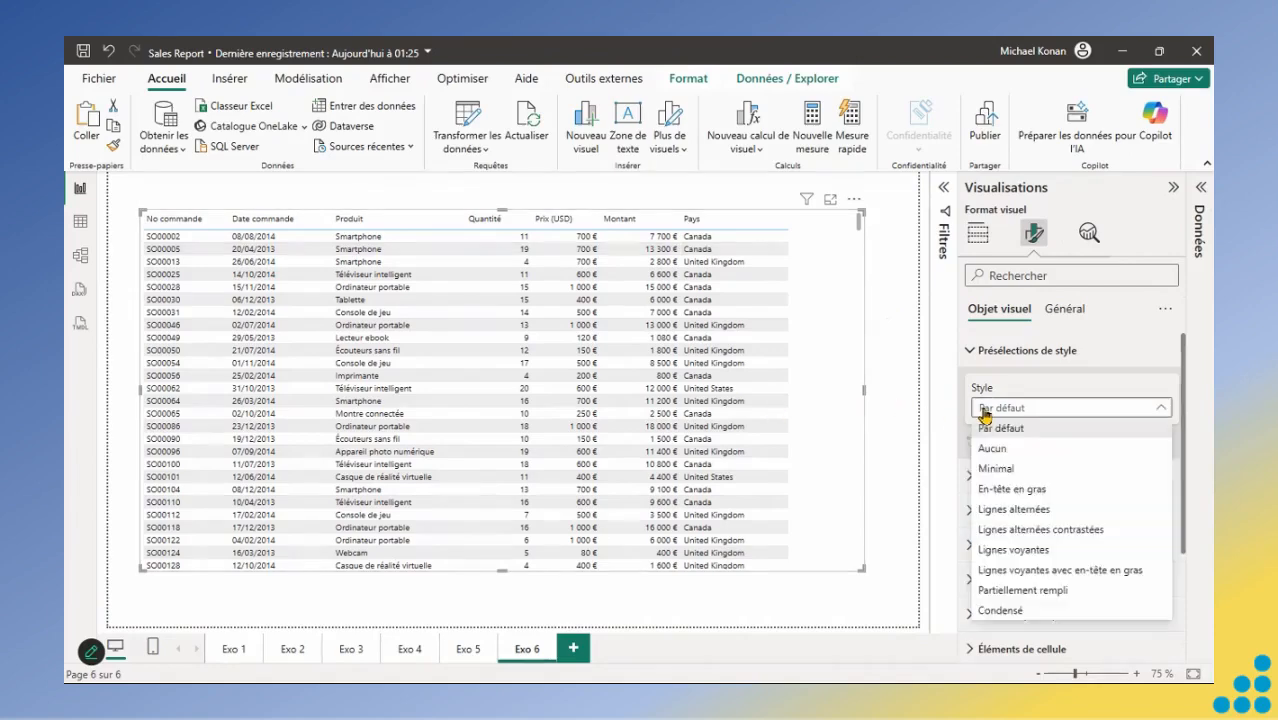
click(992, 453)
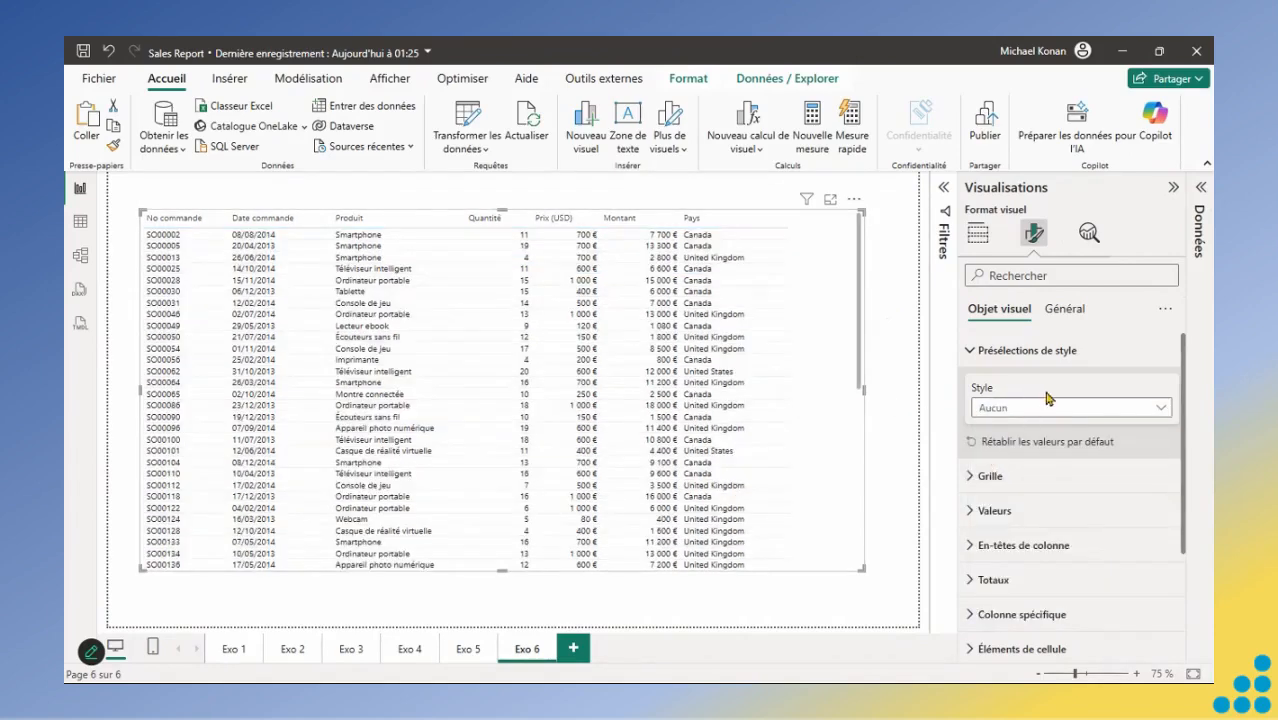
click(1047, 402)
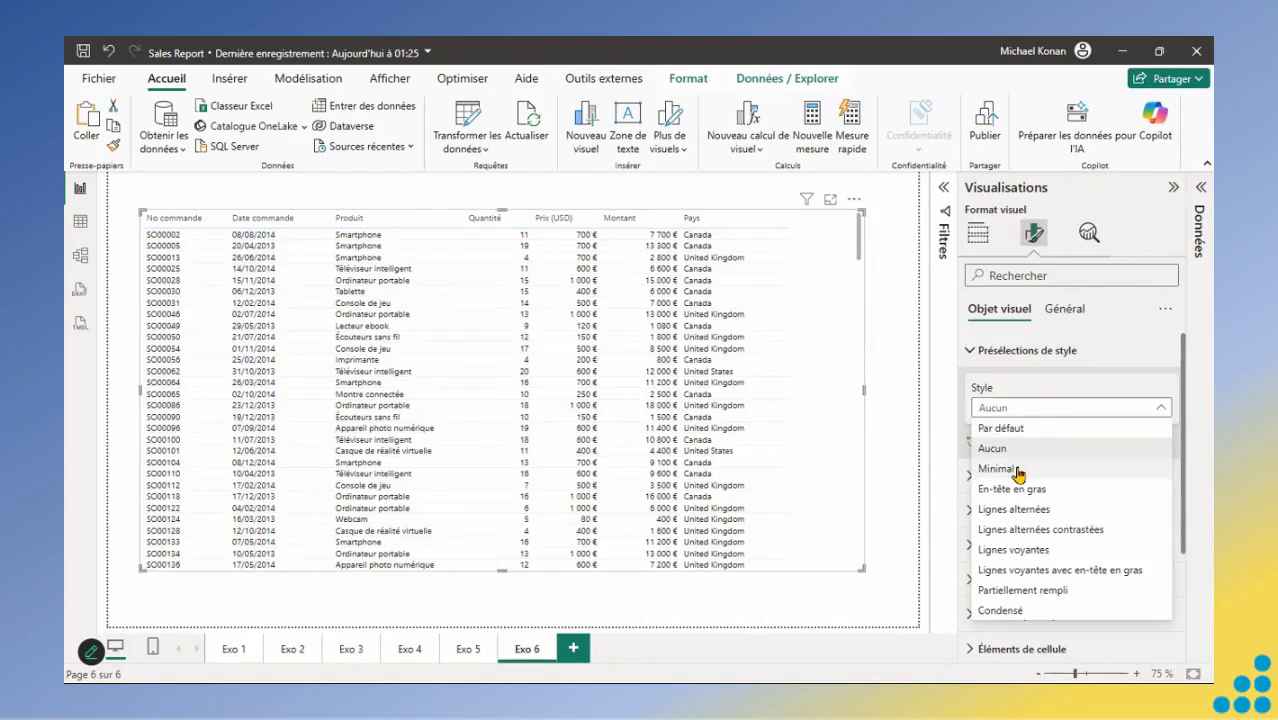
click(1017, 470)
click(1042, 408)
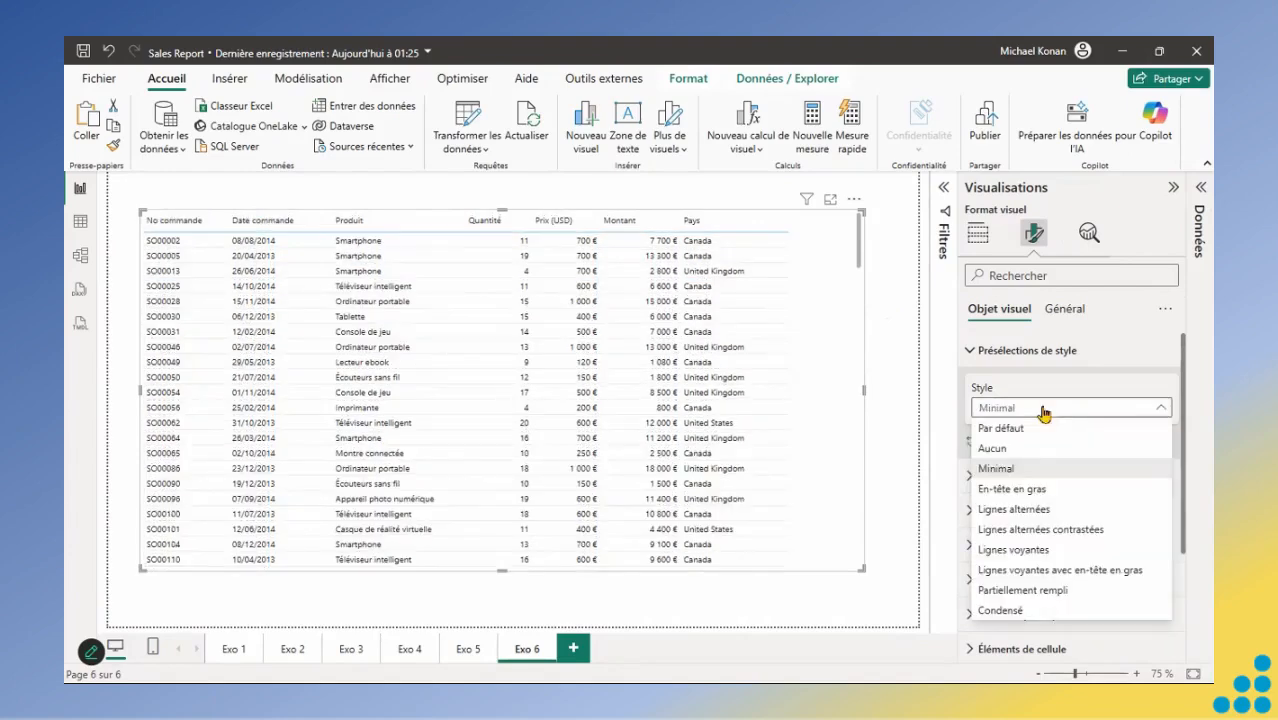
click(1013, 491)
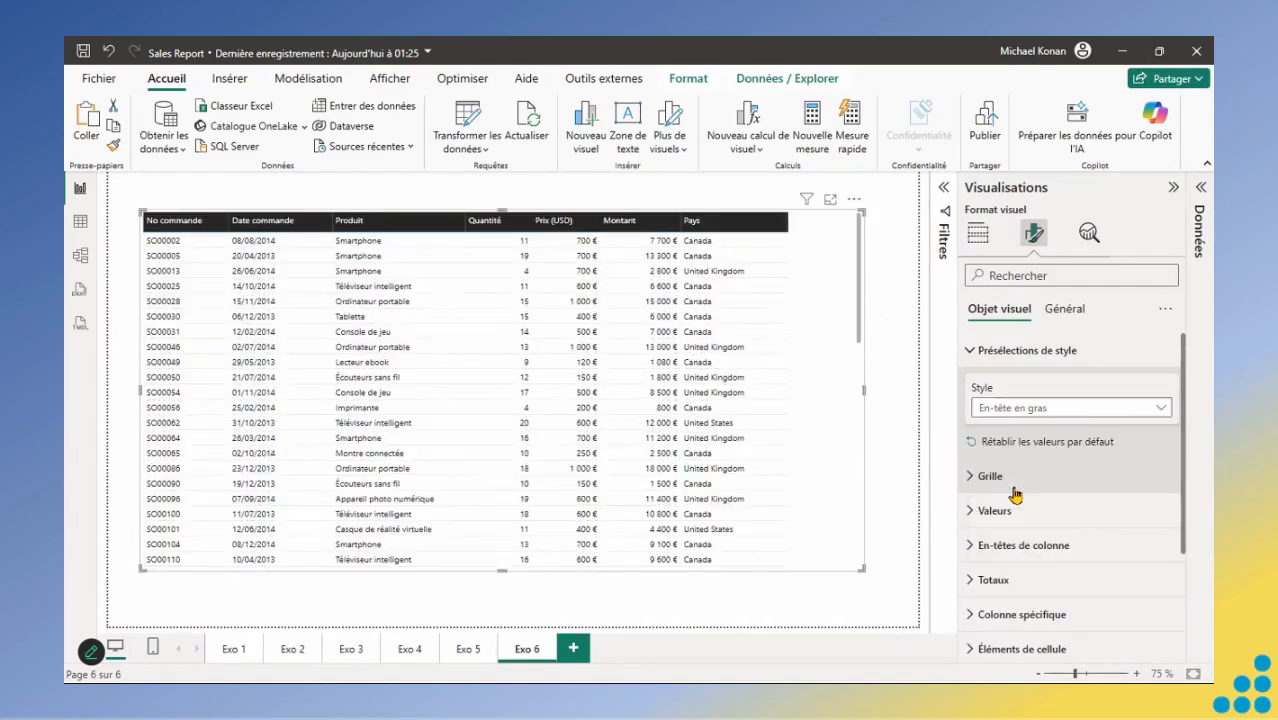
Try the Lignes alternées contrastées style preset on the table and settle on Lignes alternées.
click(1045, 408)
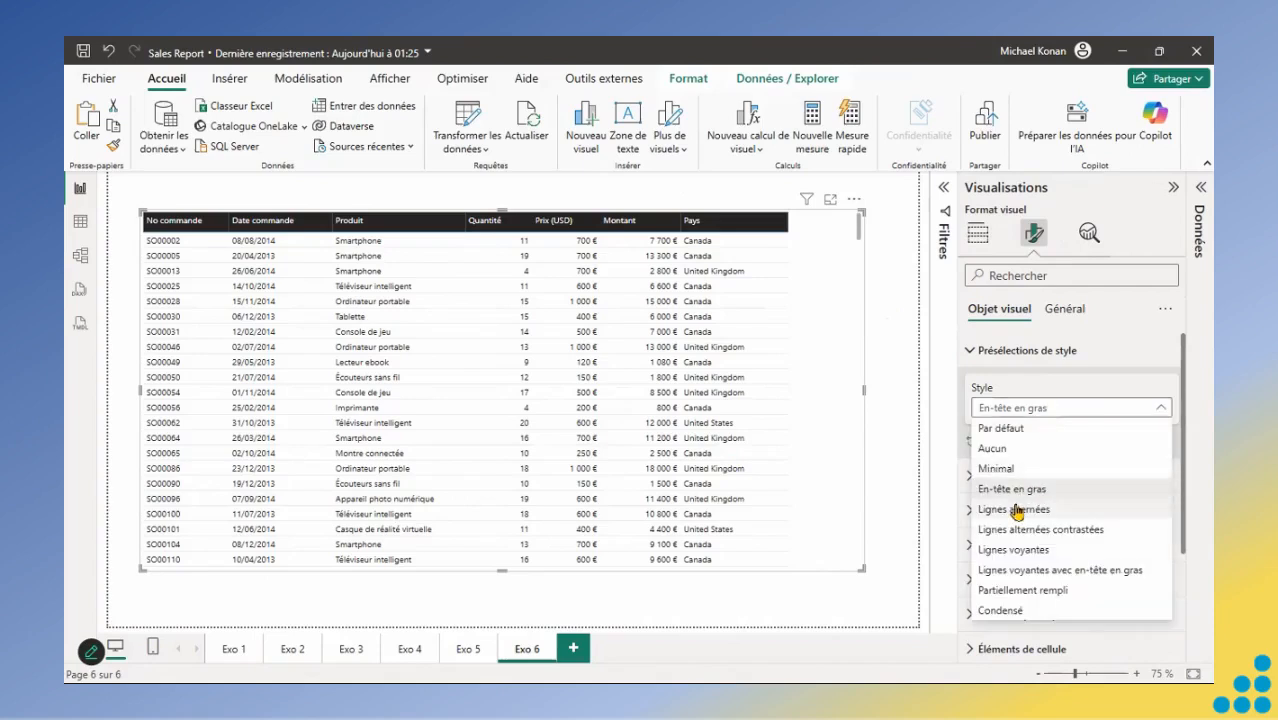
click(1018, 510)
click(1042, 408)
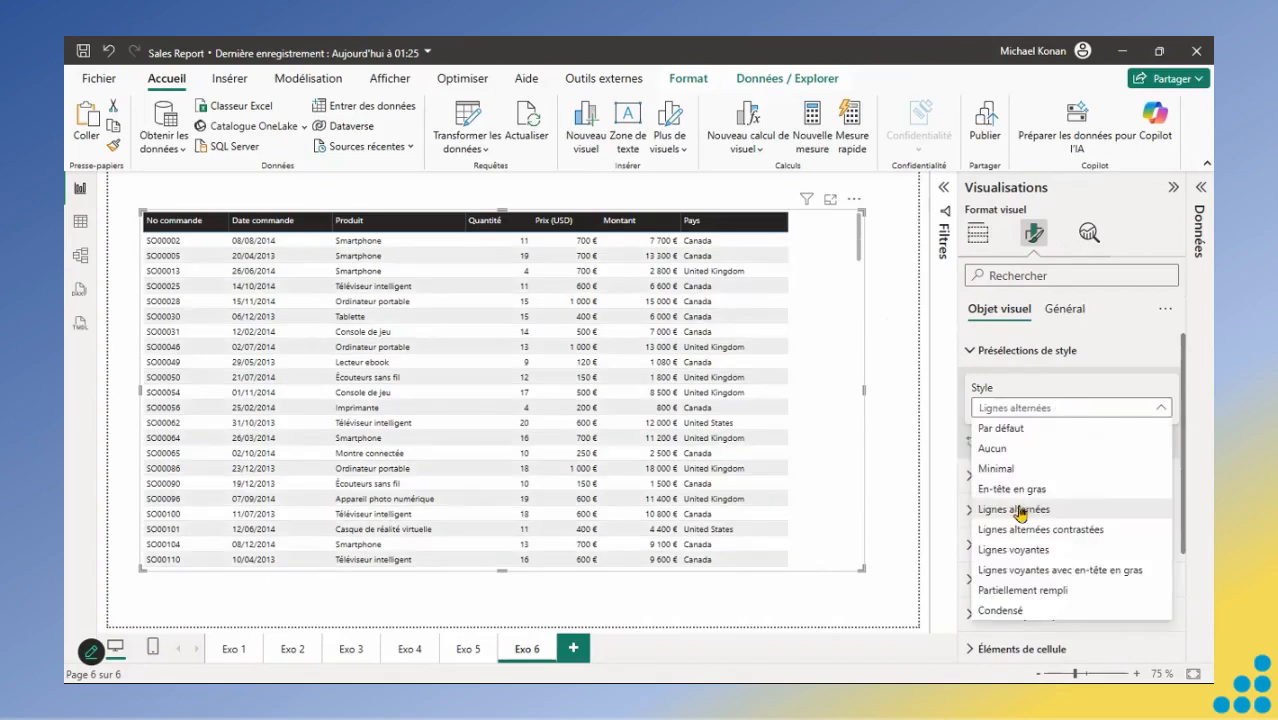
click(1016, 516)
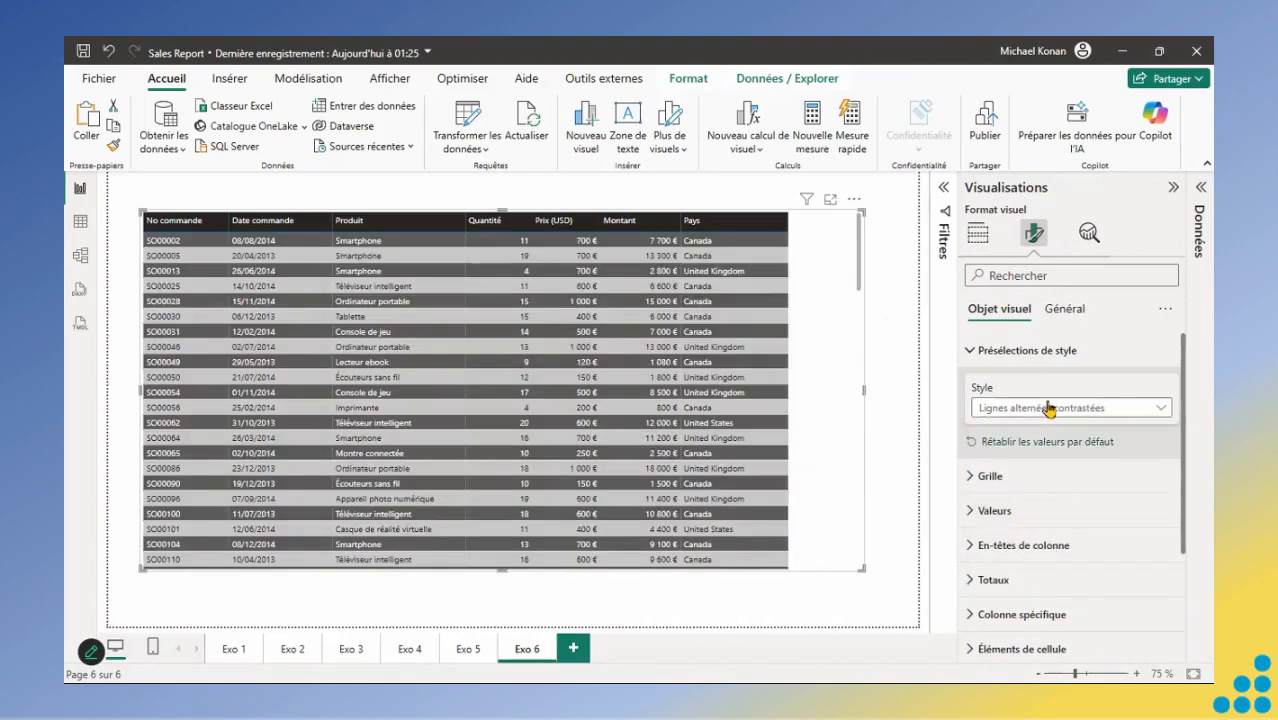
click(1048, 407)
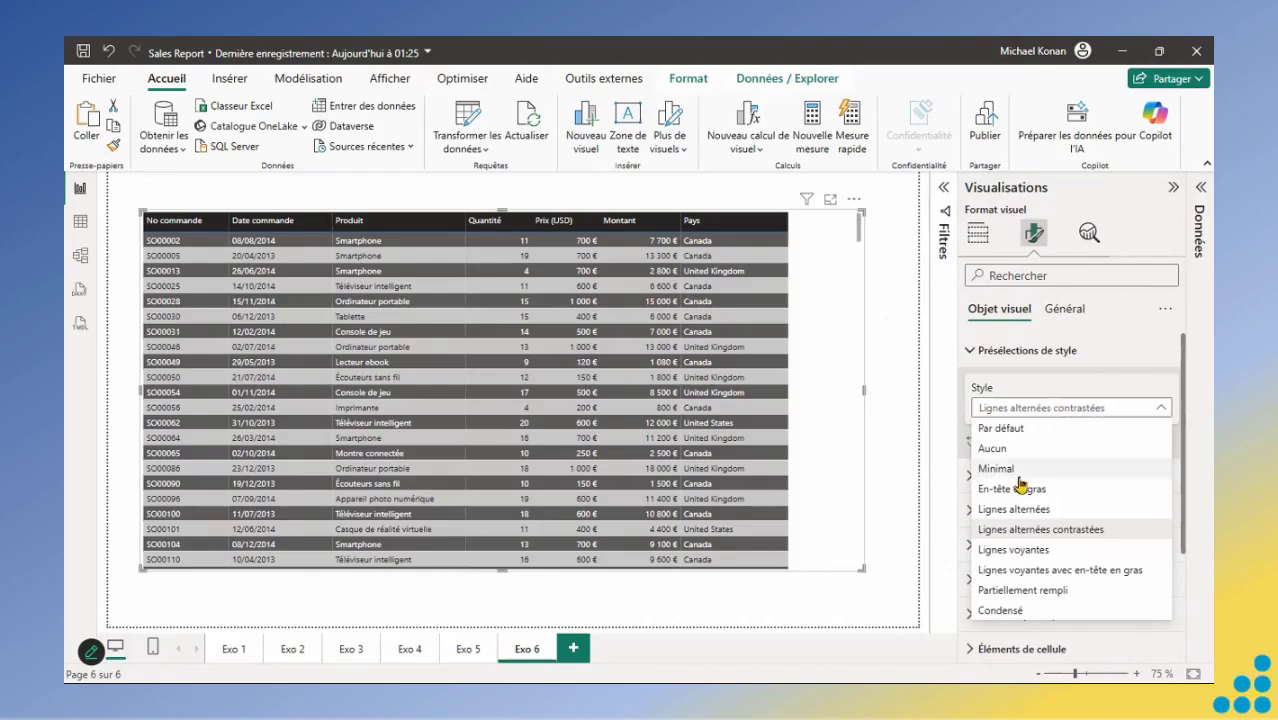
click(1016, 509)
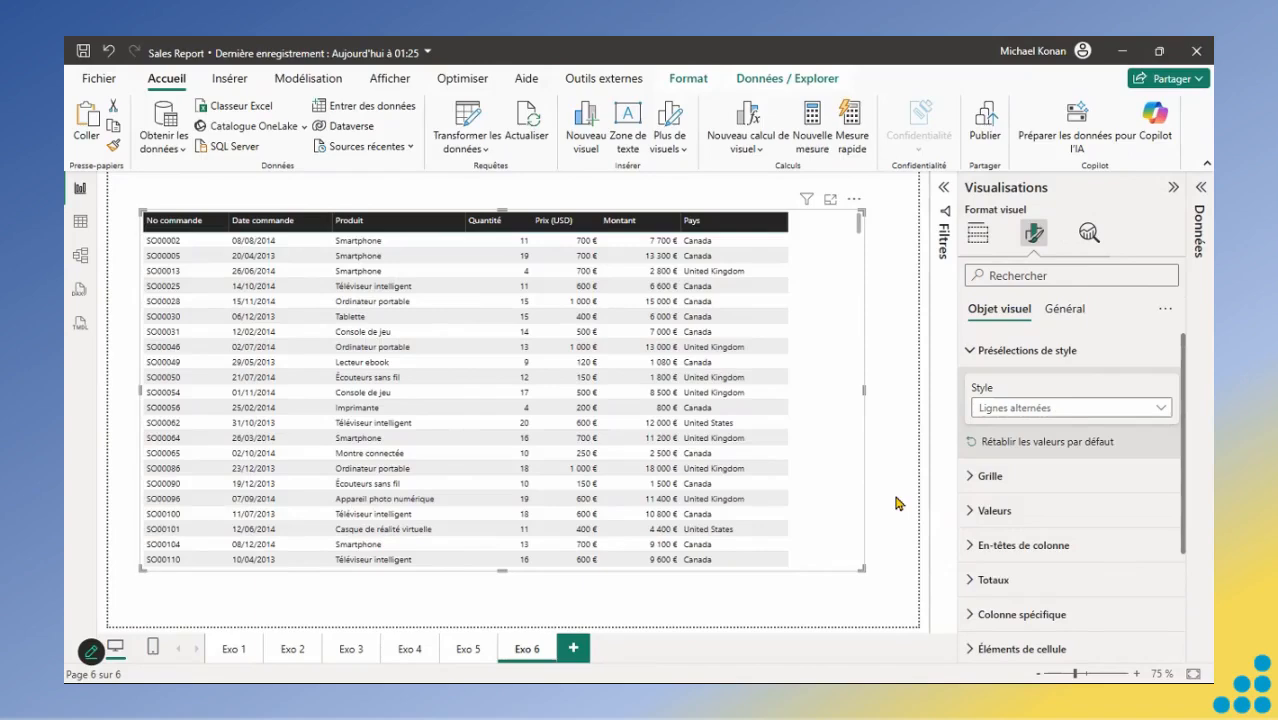
click(971, 353)
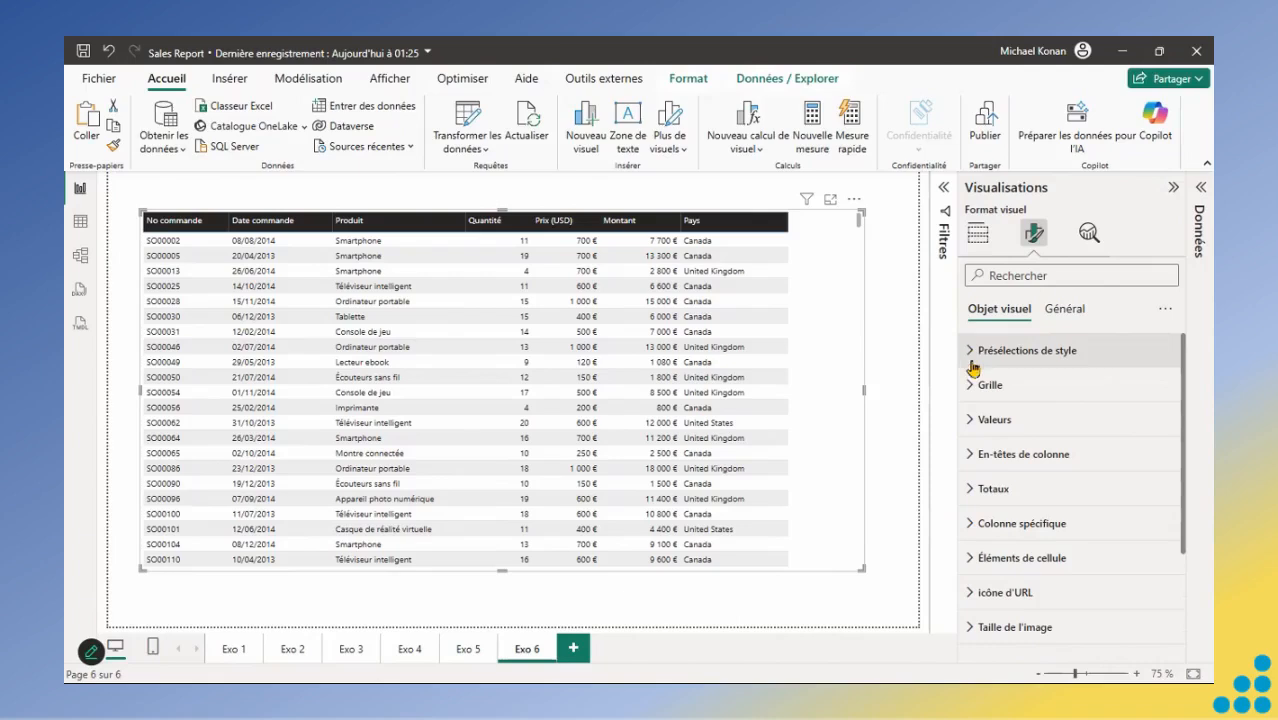
Turn off the table's horizontal gridlines (Quadrillage horizontal) in the grid formatting.
click(972, 387)
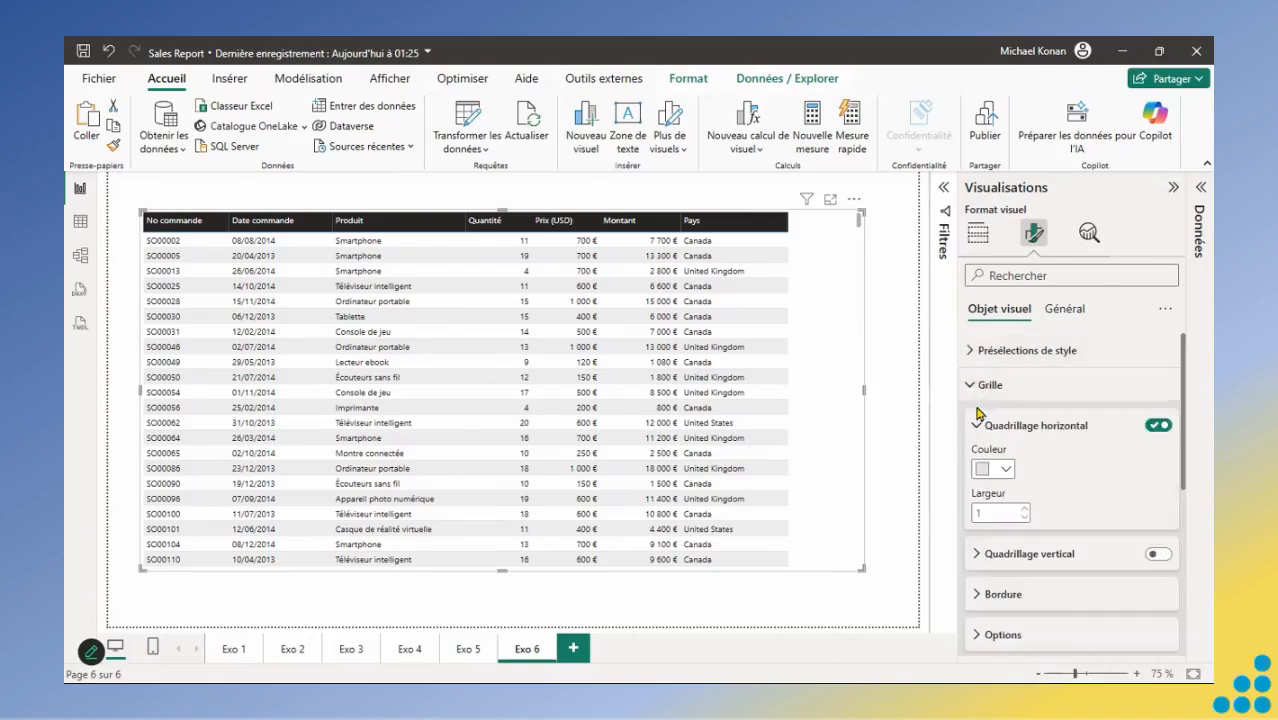
click(1158, 427)
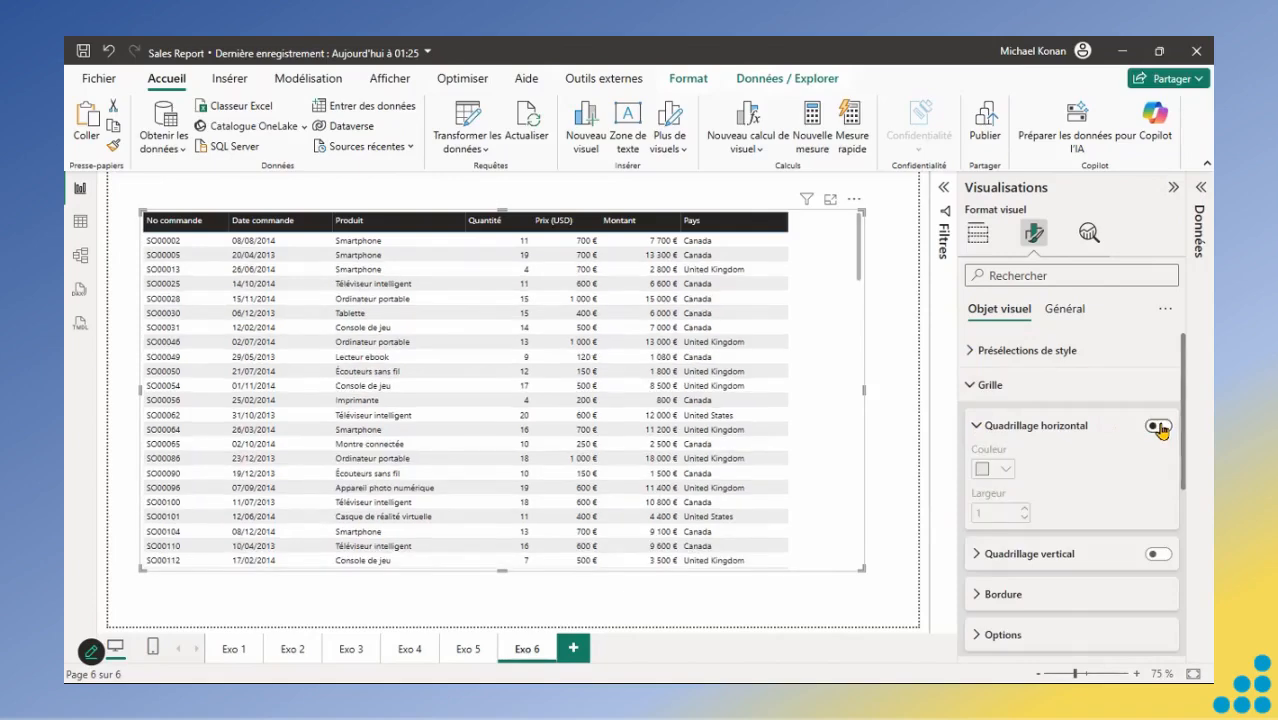
click(979, 428)
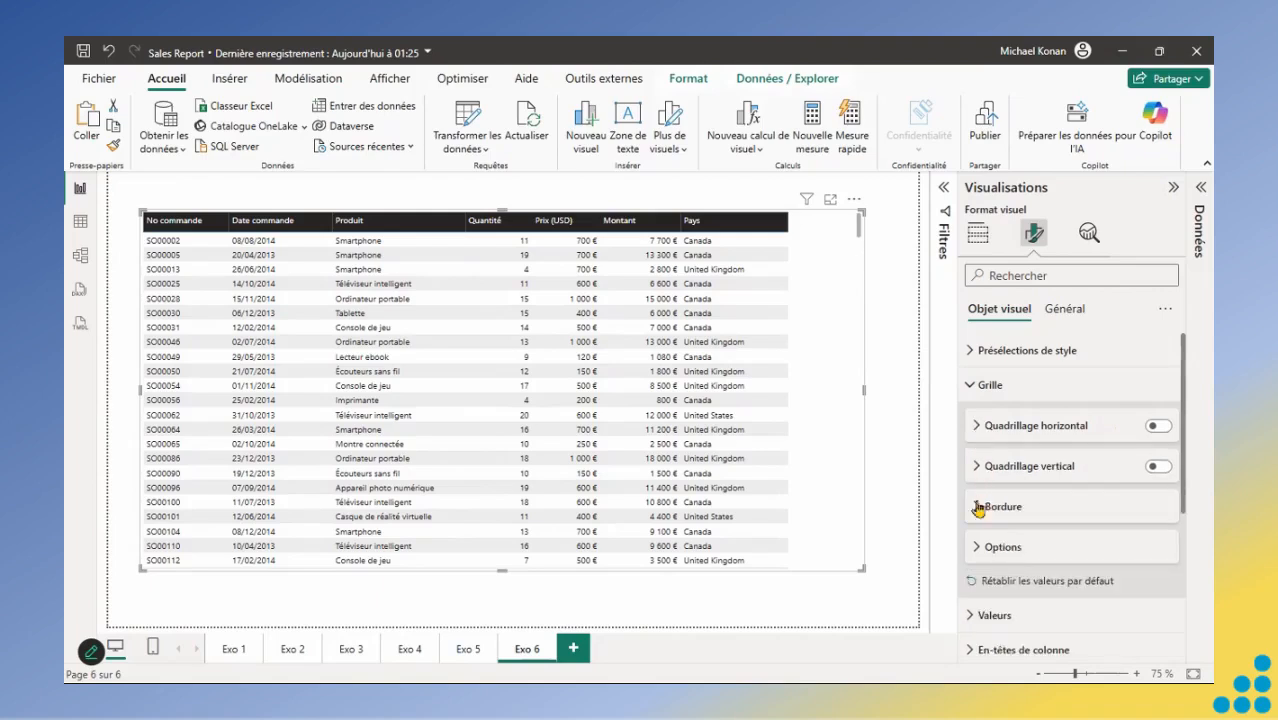
Try a row padding (Remplissage de ligne) of 10, set it to 5, and extend the table's lower edge toward the page bottom.
click(977, 545)
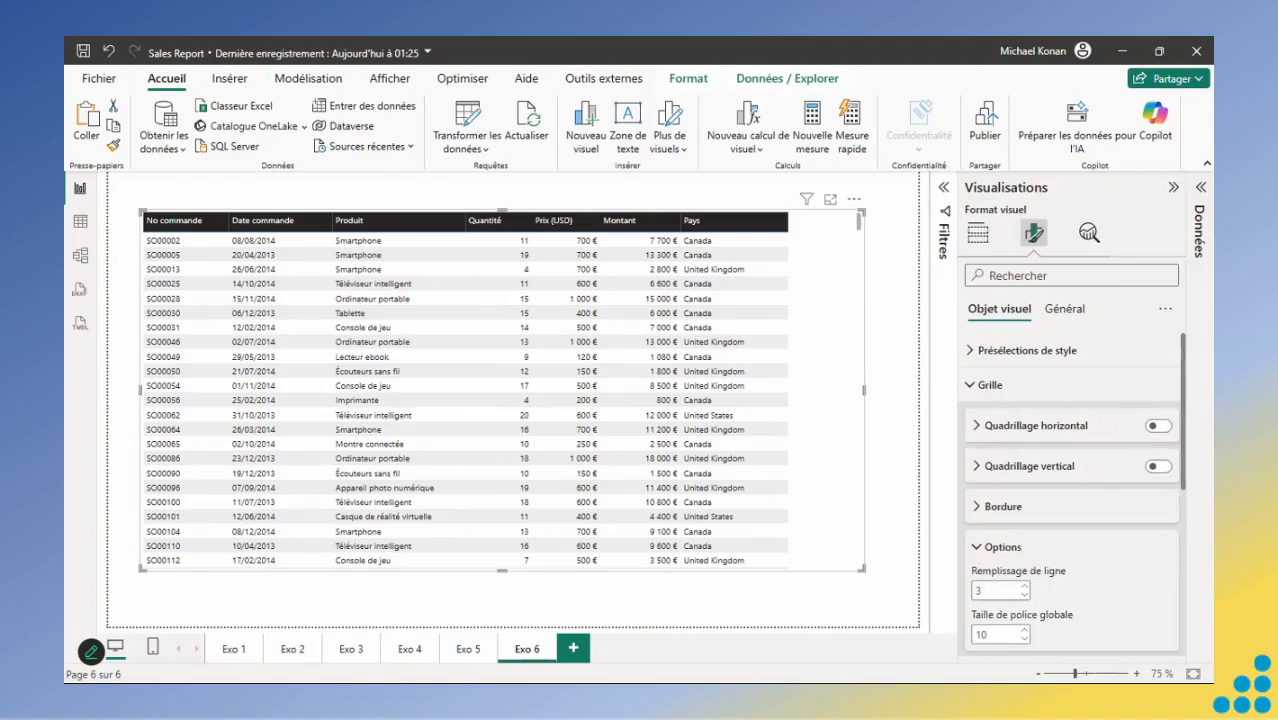
drag(1184, 450, 1181, 501)
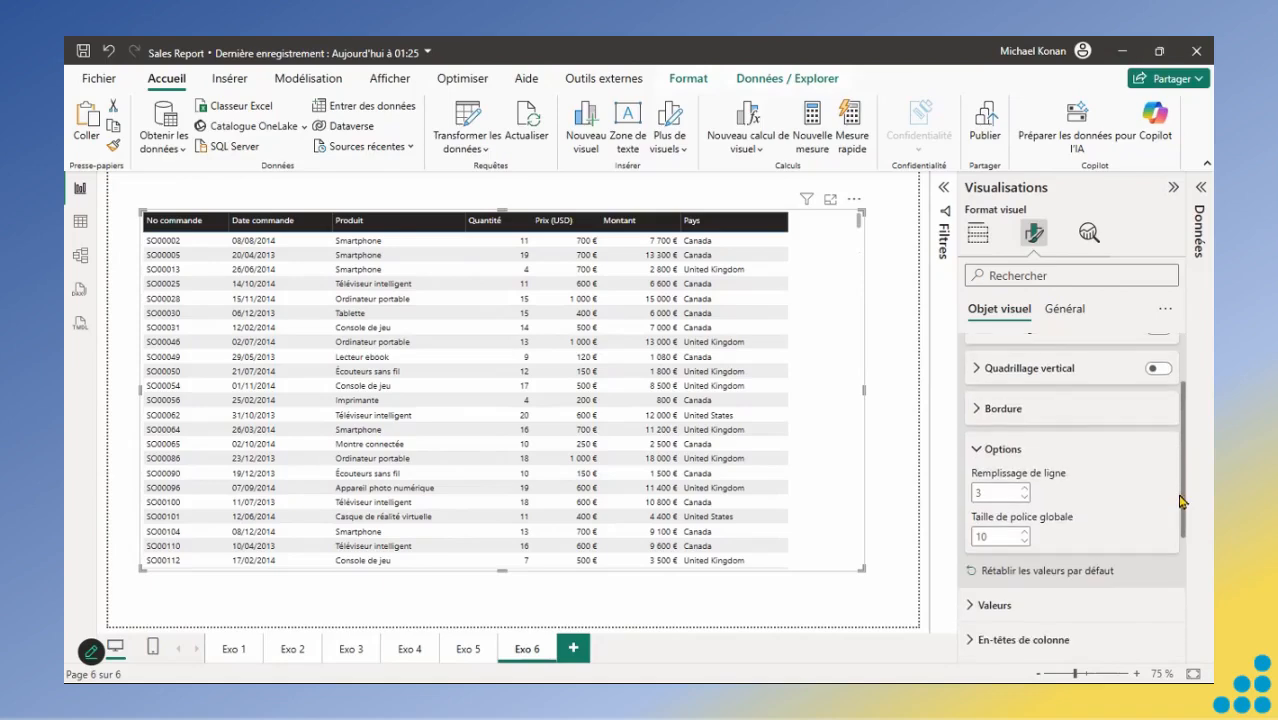
scroll(993, 481, down, 1)
double_click(1002, 485)
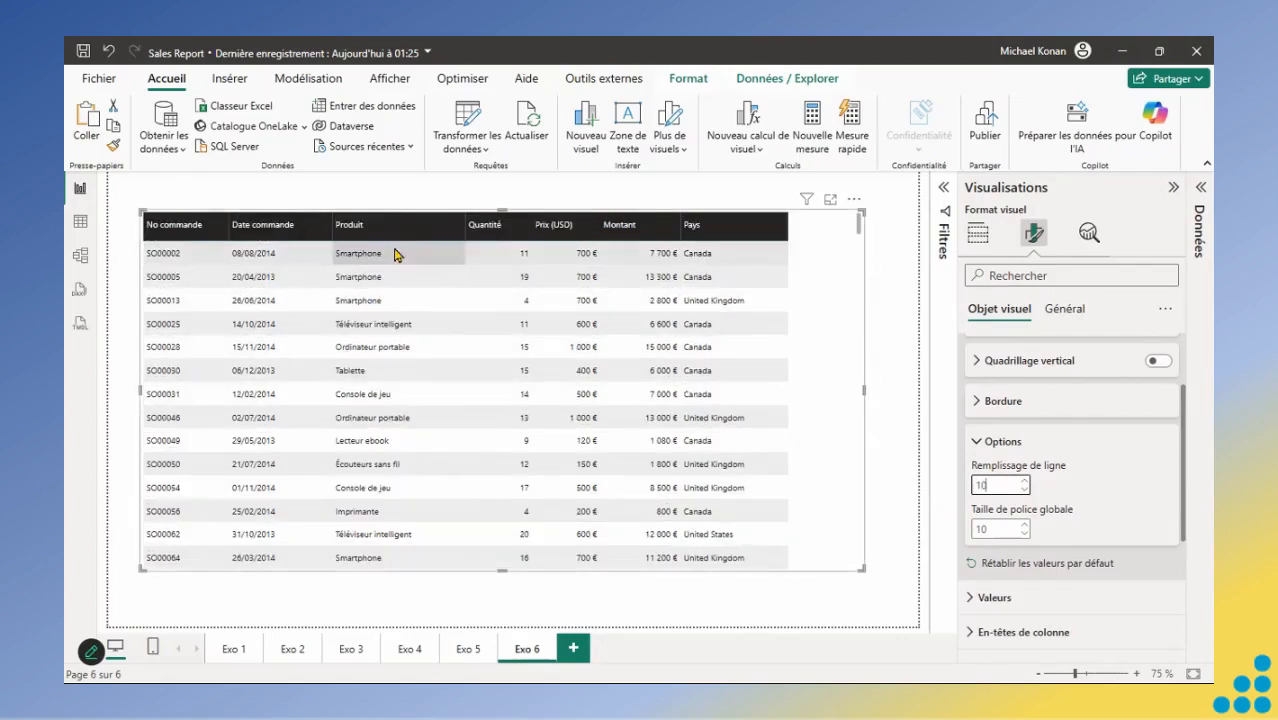
click(1000, 485)
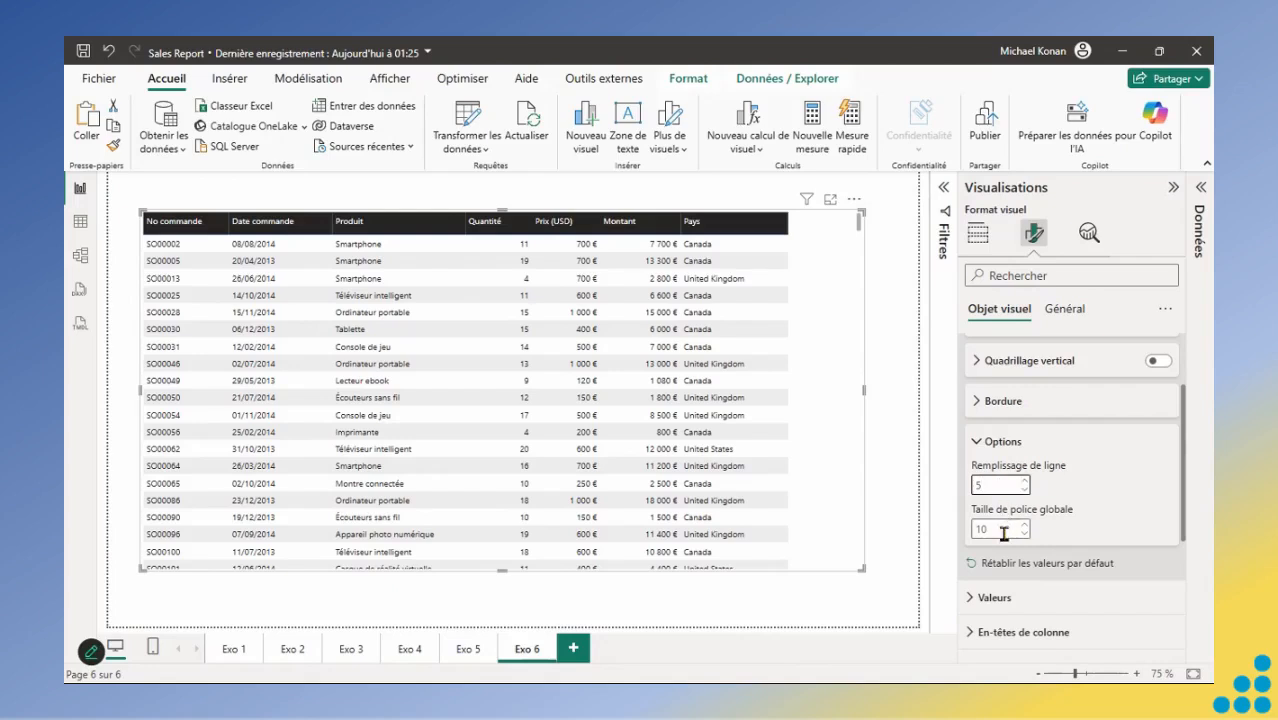
drag(502, 570, 502, 612)
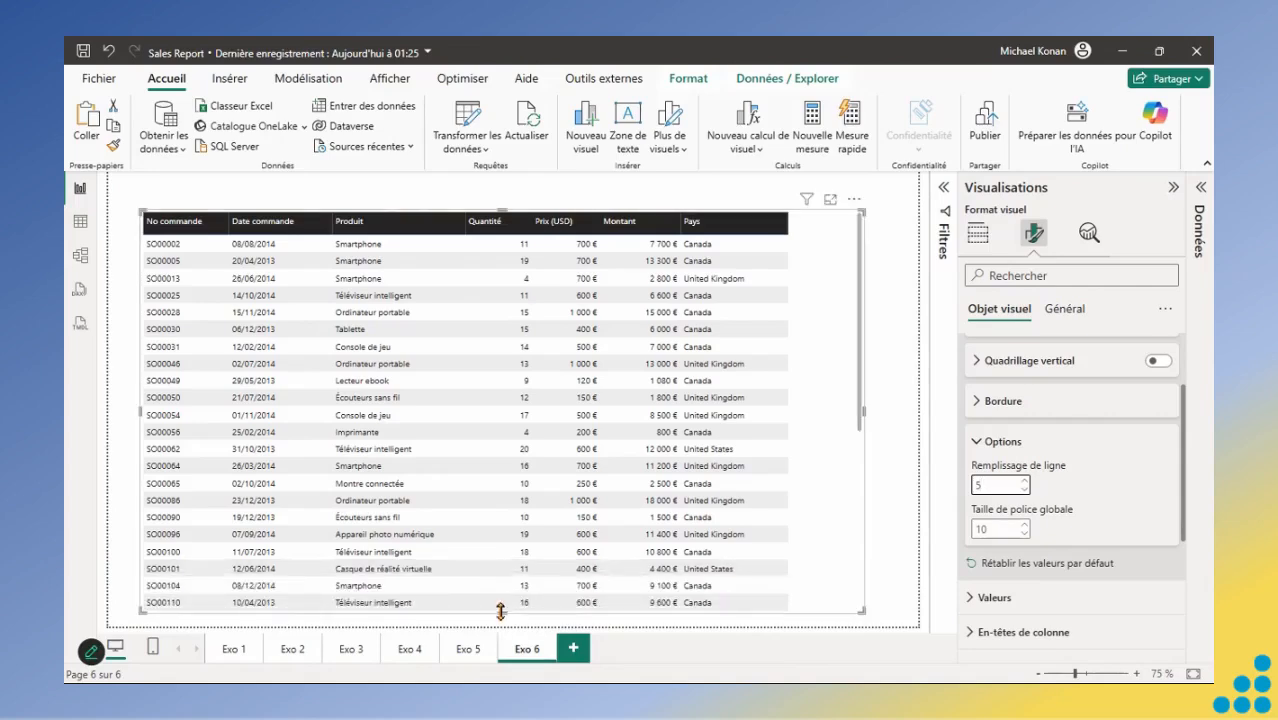
click(980, 442)
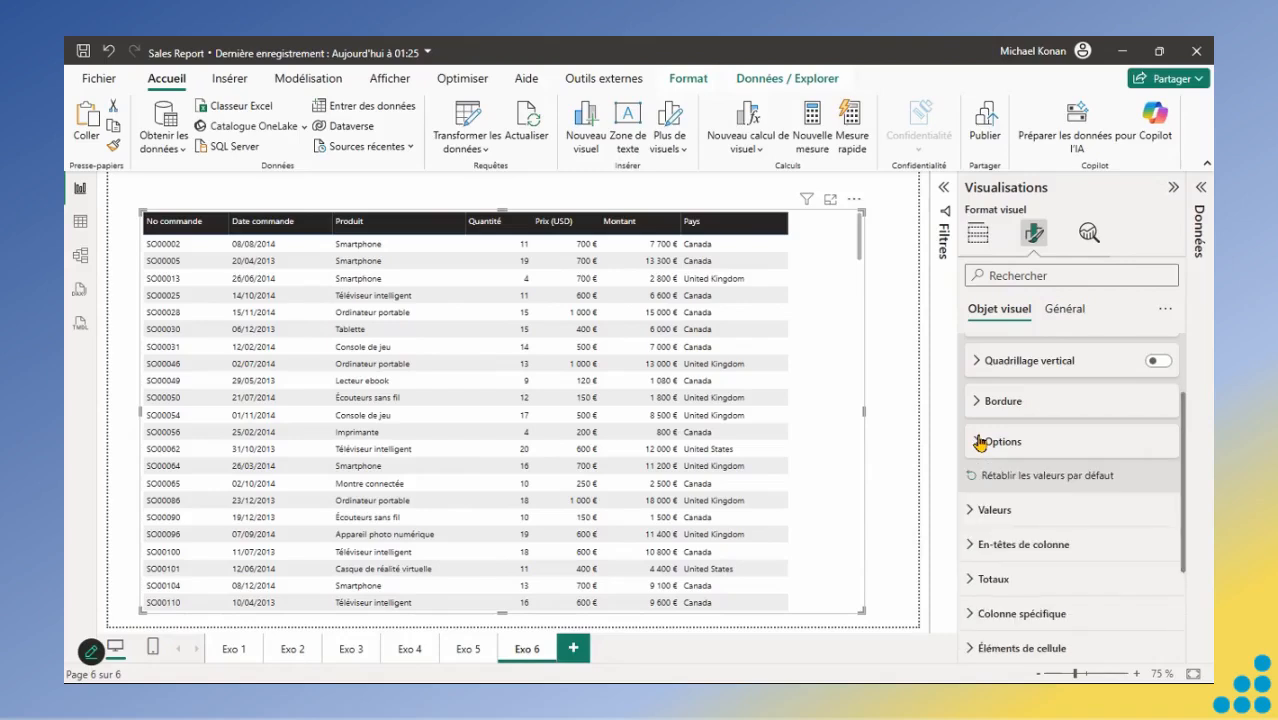
Try a dark blue background on the column headers, and set it to the bright blue theme colour.
click(968, 545)
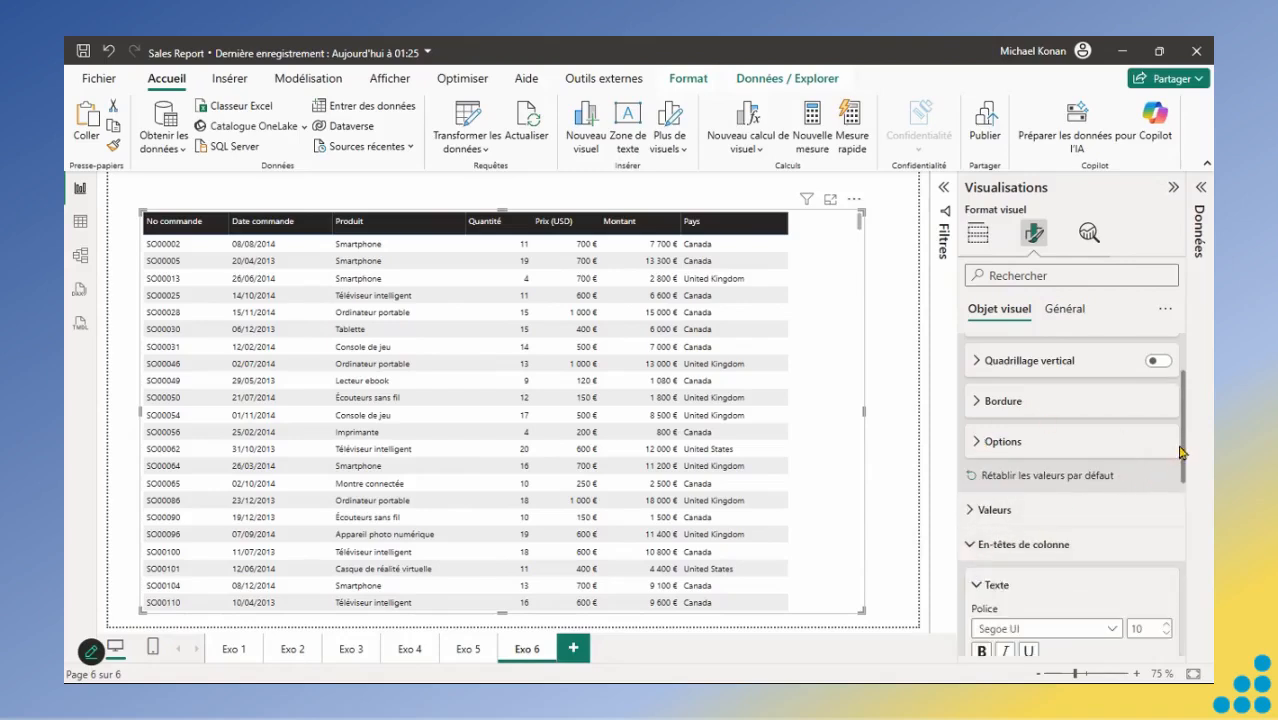
drag(1183, 457, 1183, 521)
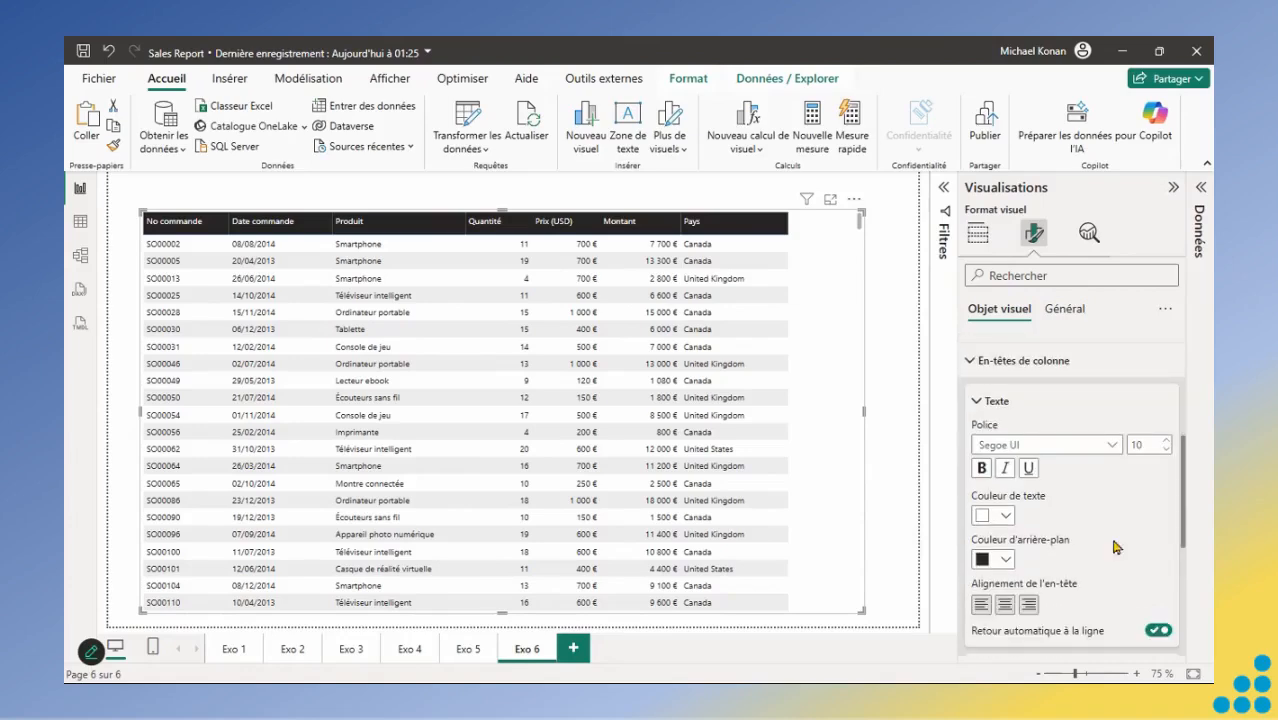
scroll(1016, 526, down, 1)
click(1006, 512)
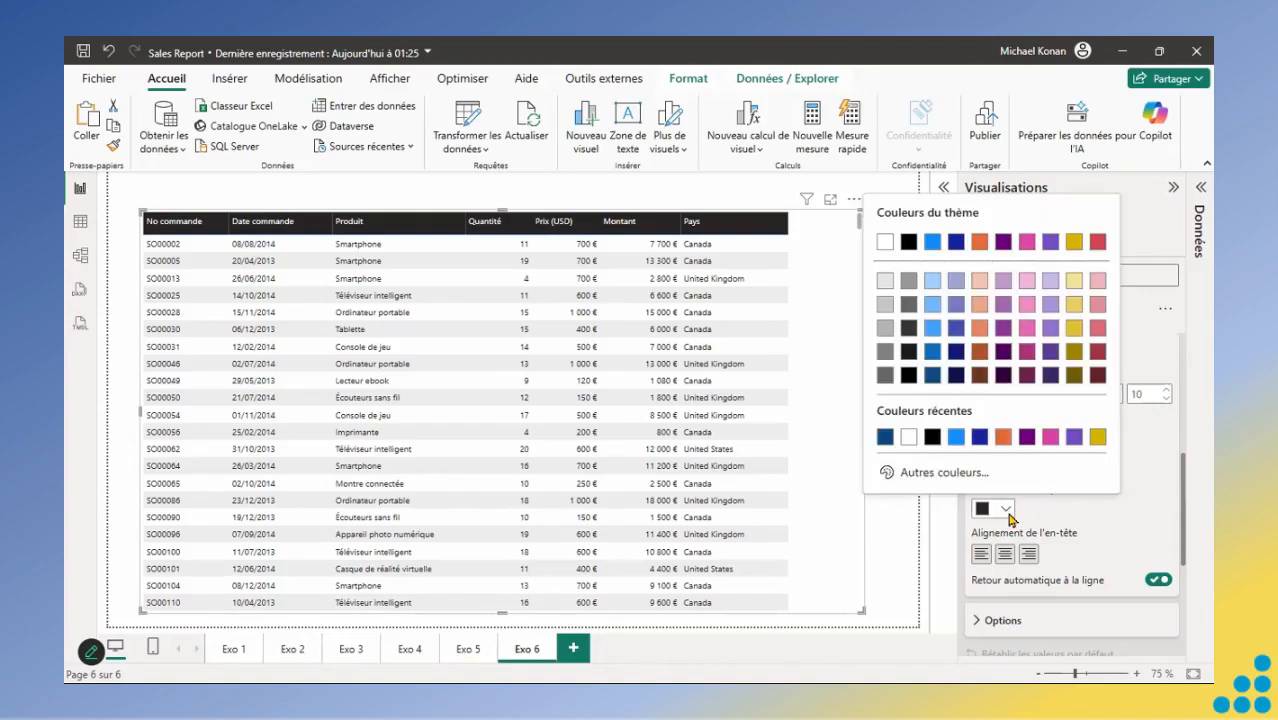
click(933, 374)
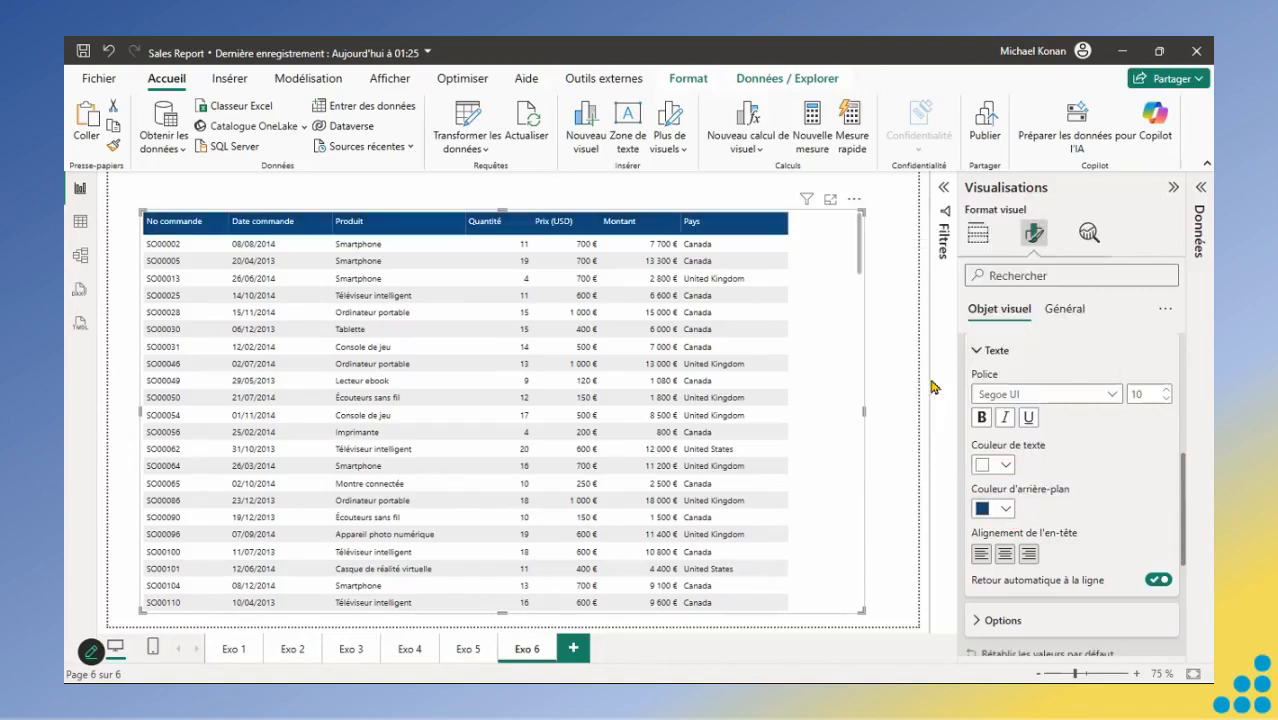
click(1006, 510)
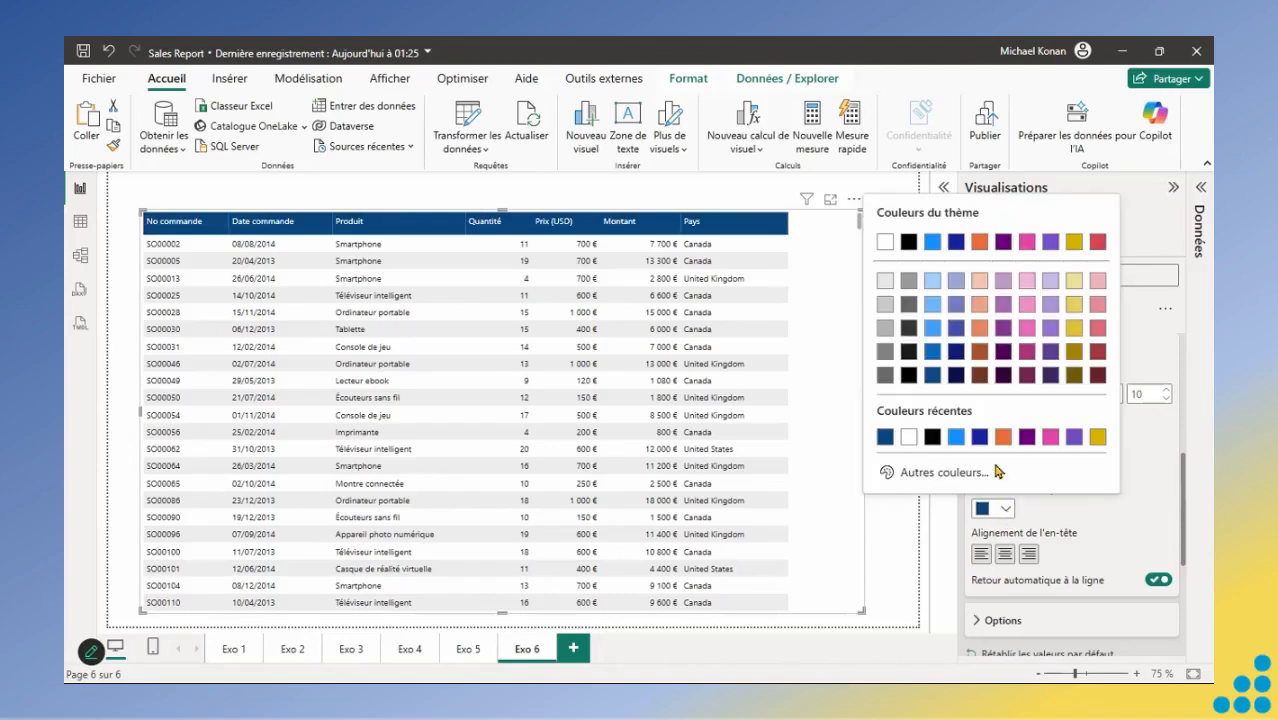
click(932, 241)
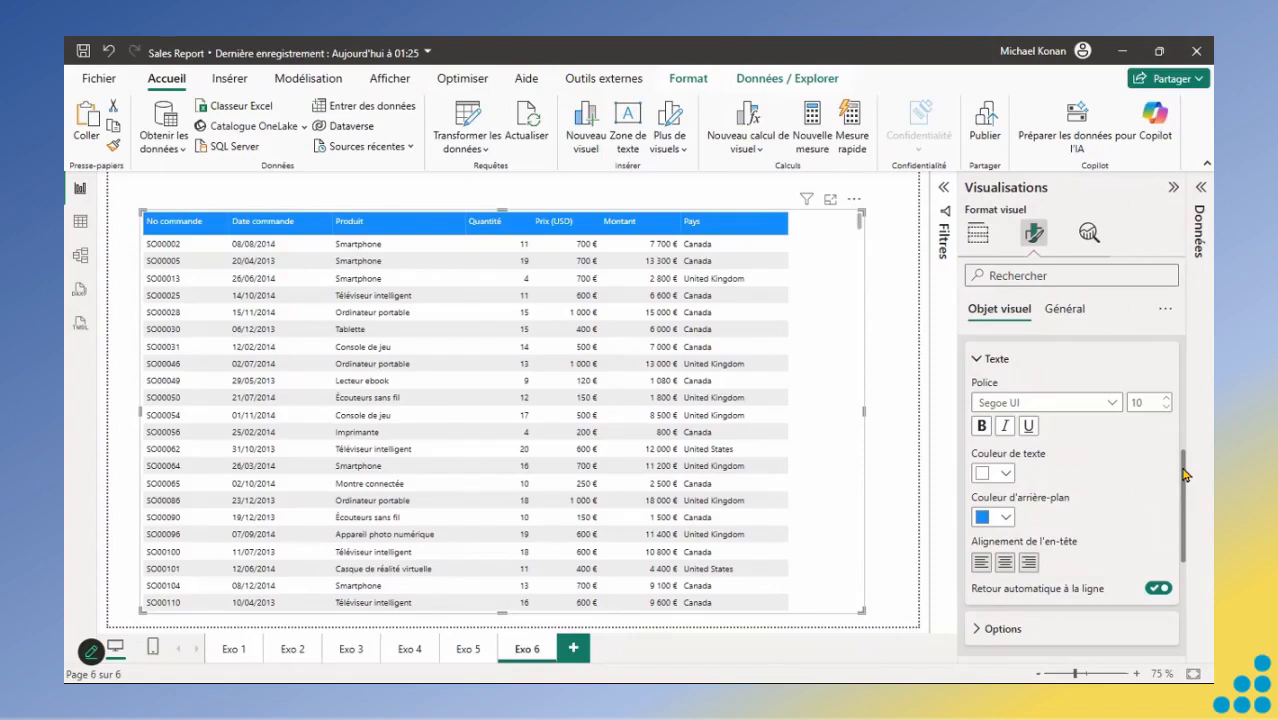
In the Colonne spécifique formatting, apply the No commande column's left alignment to its header and total as well as its values.
scroll(1183, 525, down, 5)
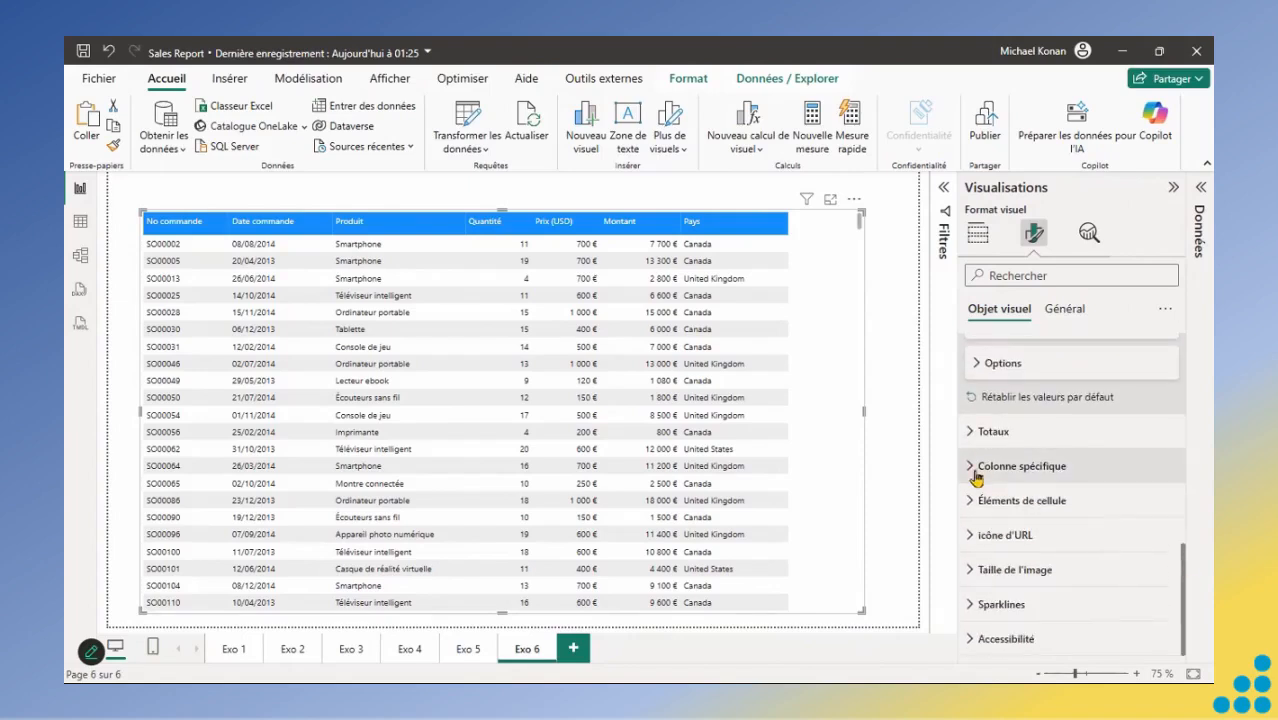
click(969, 470)
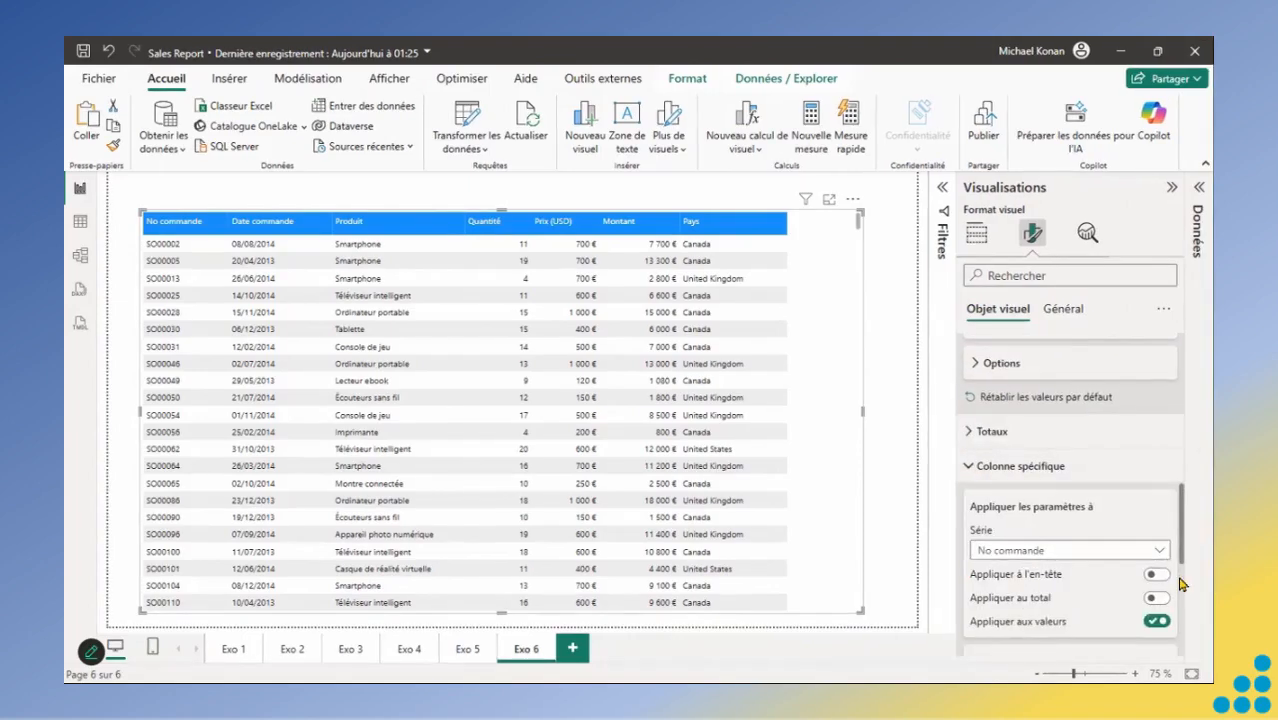
scroll(1181, 573, down, 2)
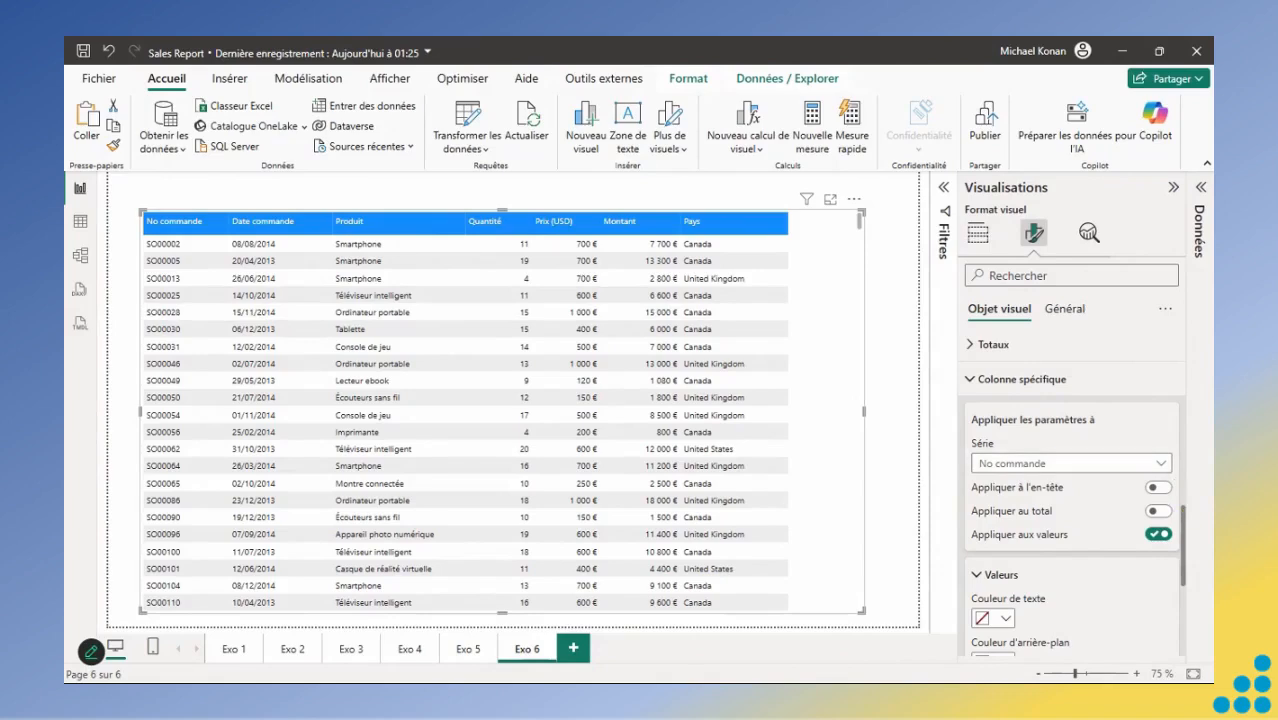
drag(1182, 542, 1182, 573)
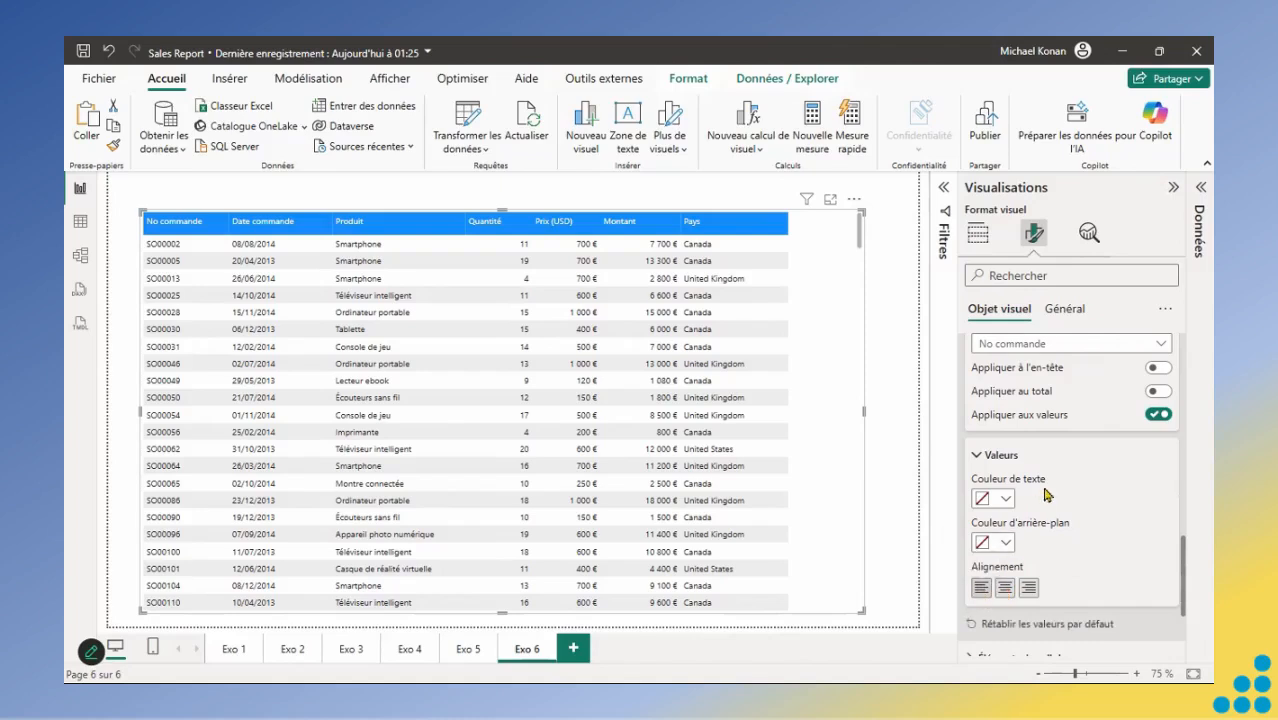
click(1160, 369)
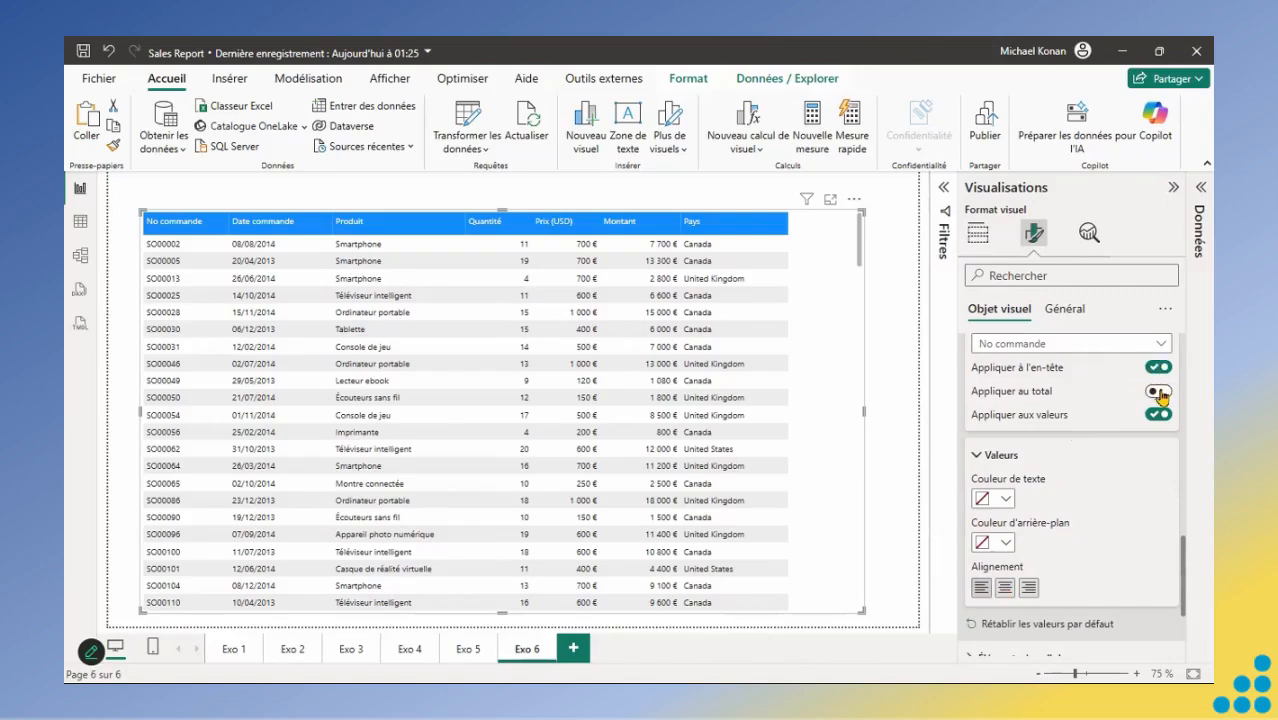
click(1159, 392)
Apply the Date commande column's left alignment to its header and total.
click(1158, 345)
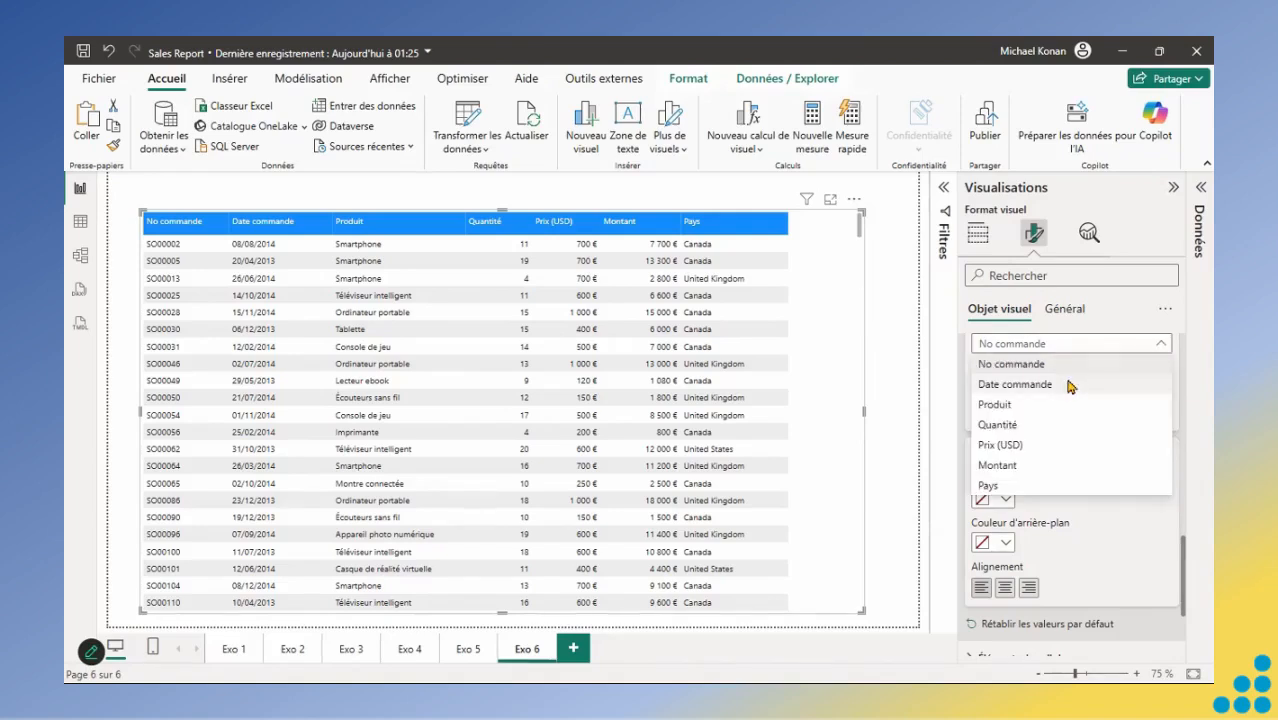
click(1015, 384)
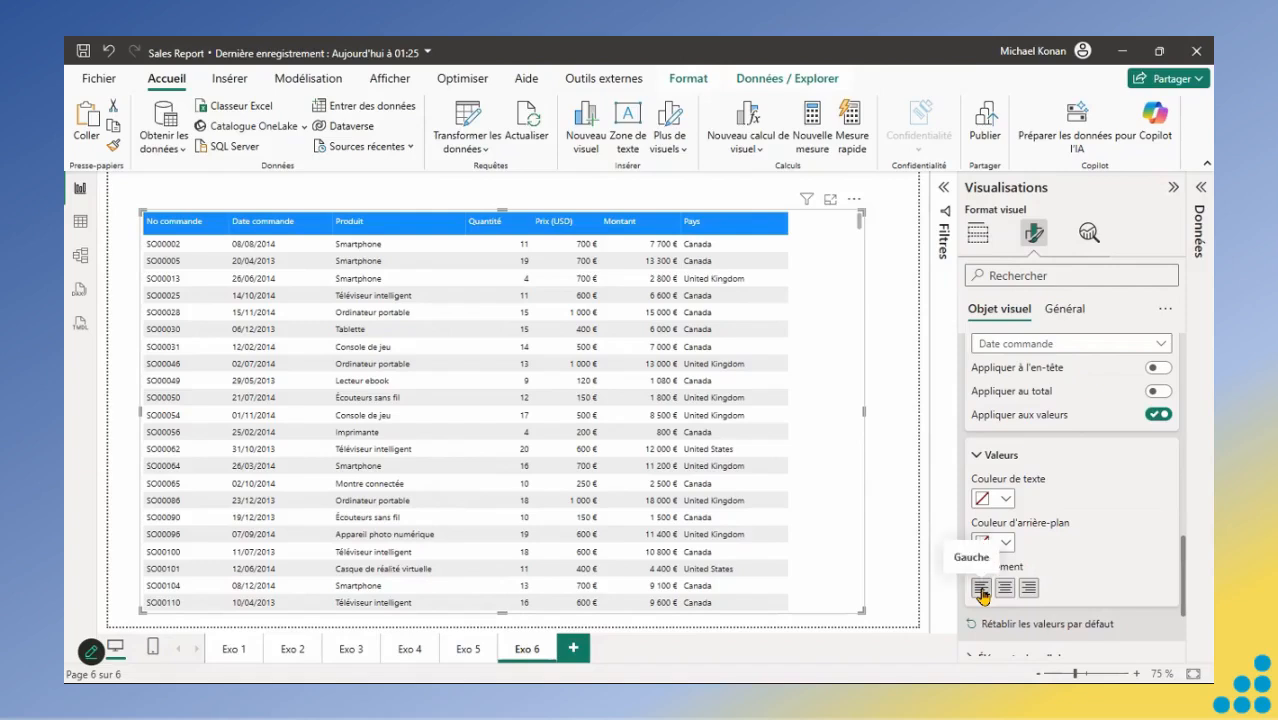
click(1157, 369)
click(1157, 392)
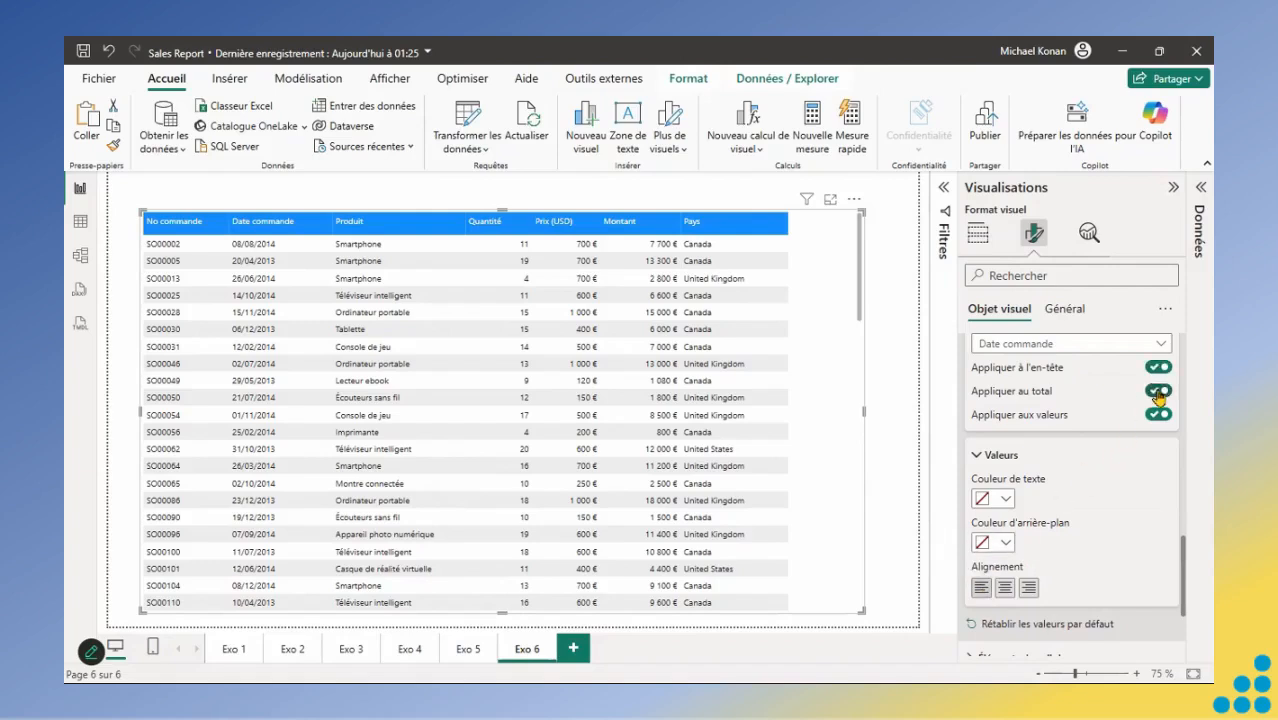
Apply the Produit column's left alignment to its header and total.
click(1157, 344)
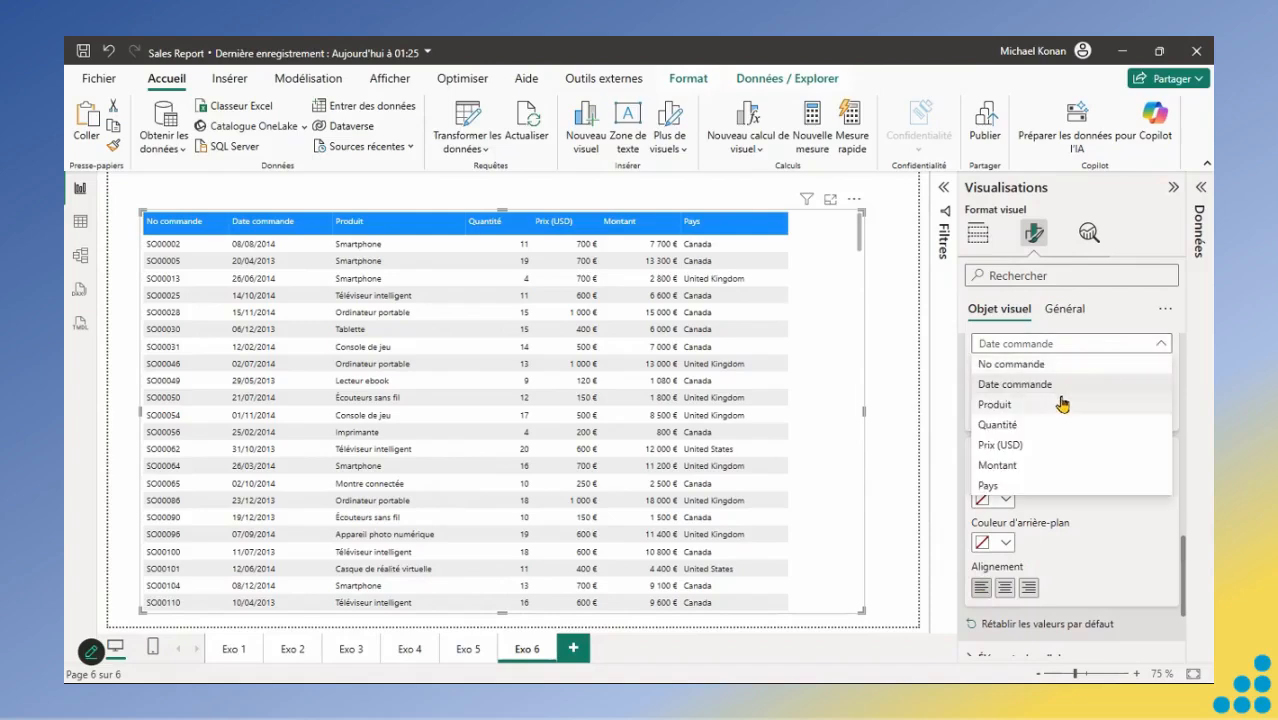
click(998, 404)
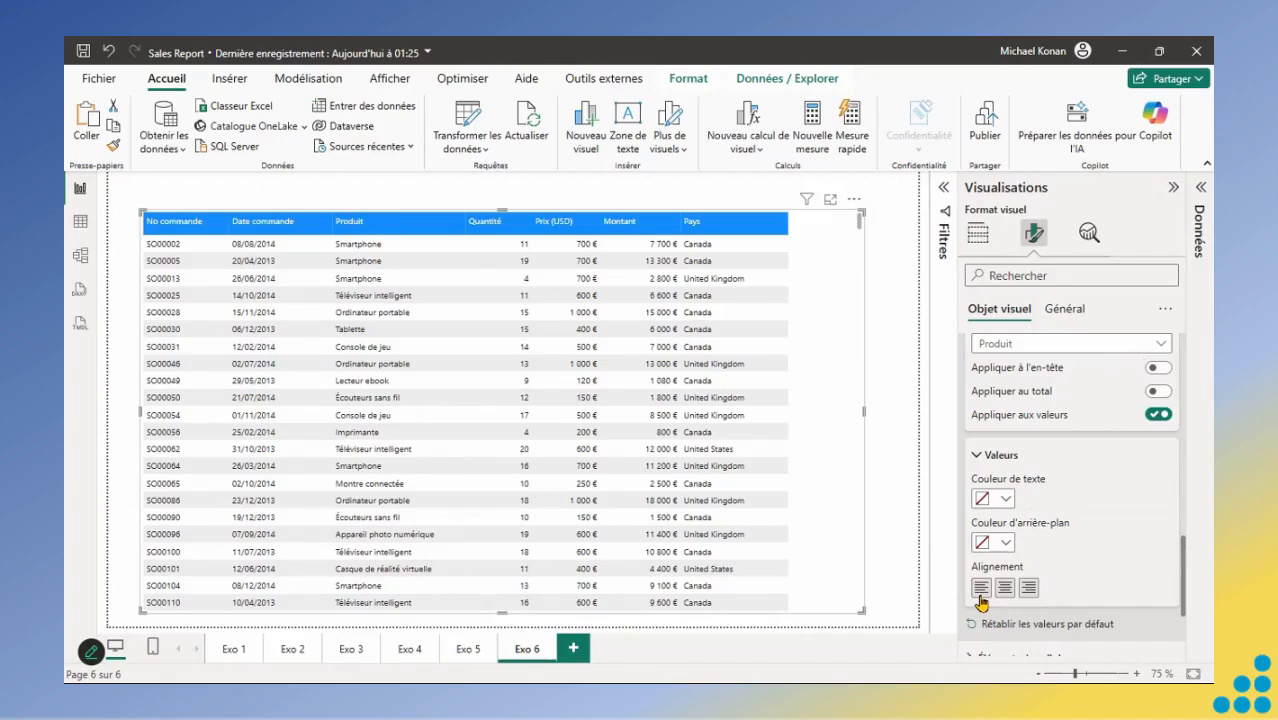
click(1159, 368)
click(1159, 391)
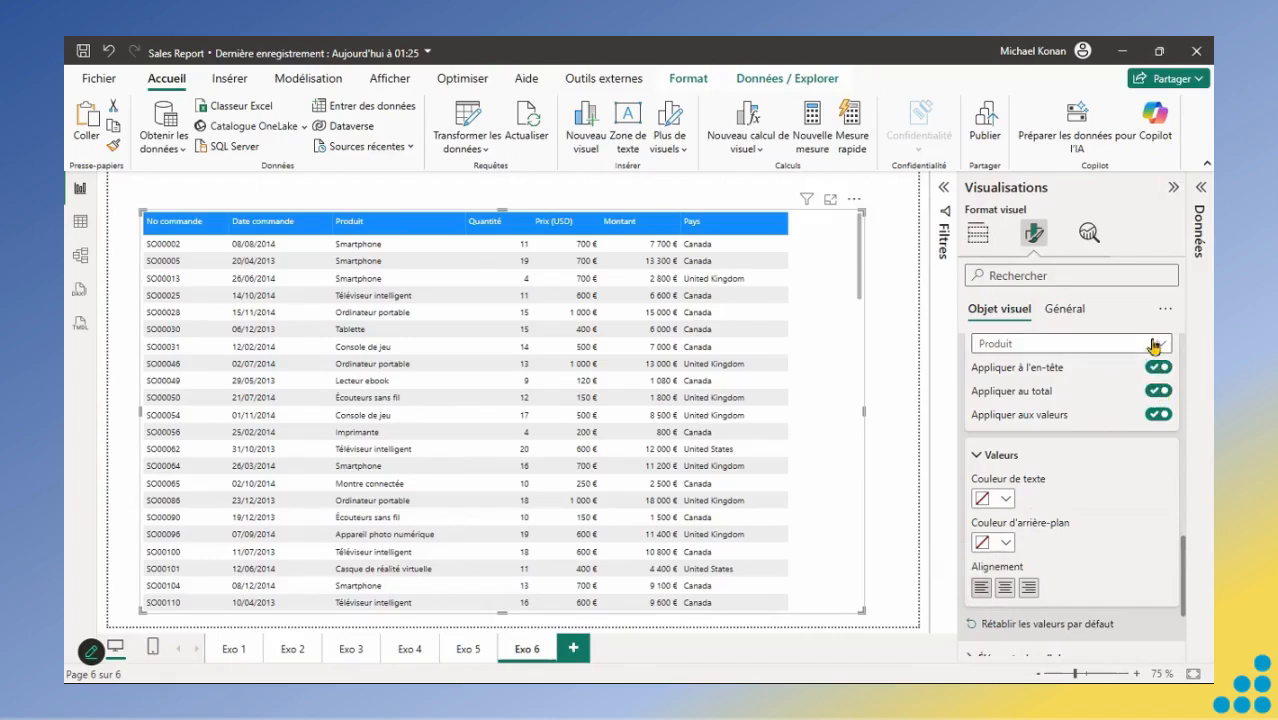
Apply the Quantité column's right alignment to its header and total.
click(1148, 344)
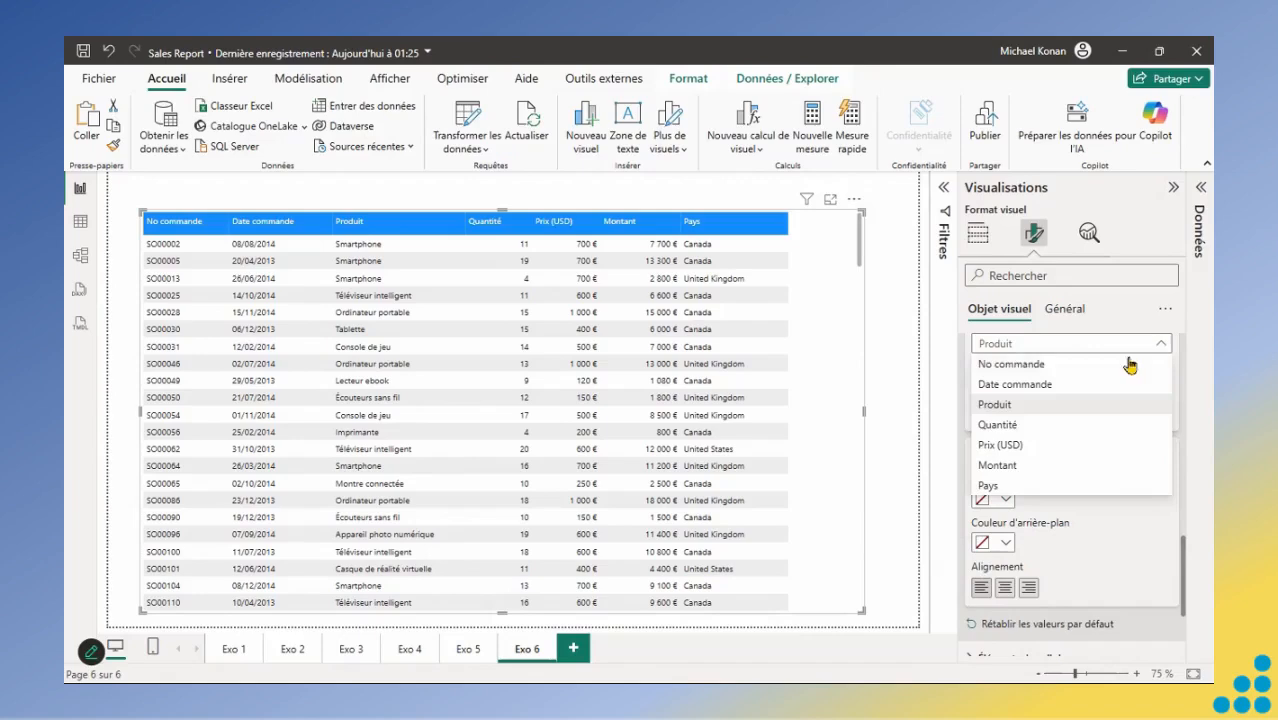
click(1040, 431)
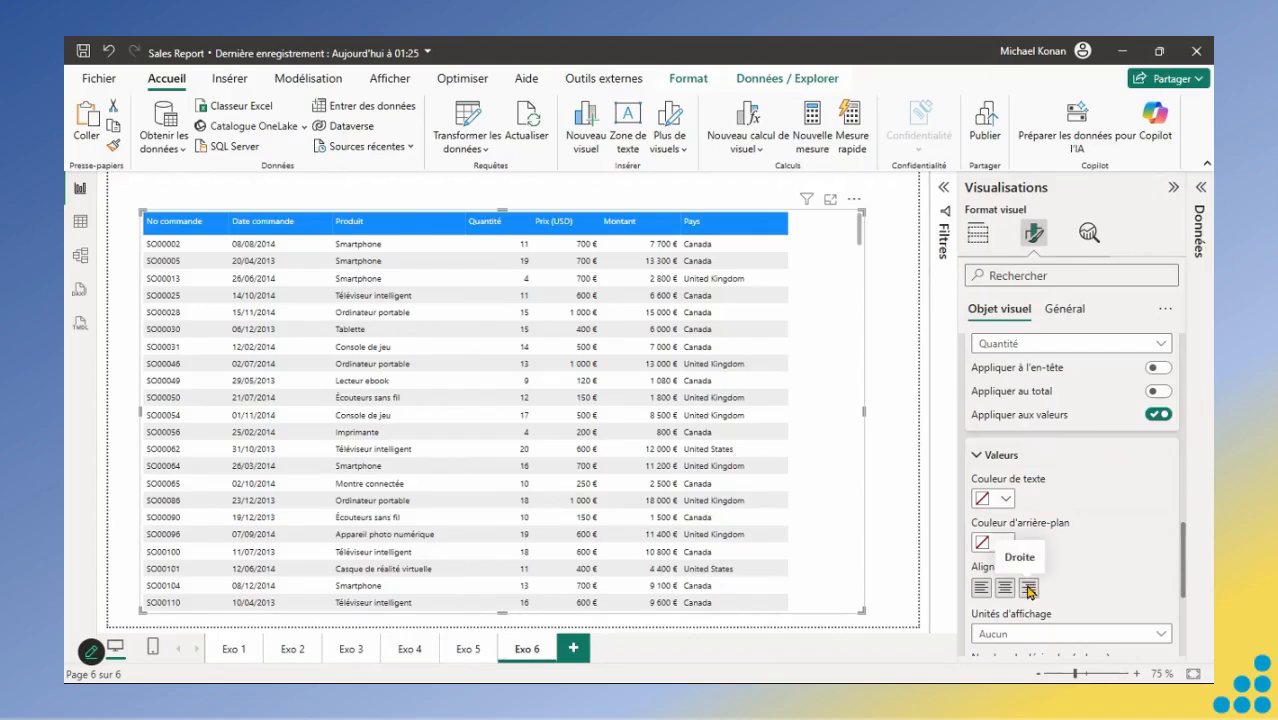
click(1158, 369)
click(1158, 392)
Apply the Prix (USD) column's right alignment to its header and total.
click(1161, 343)
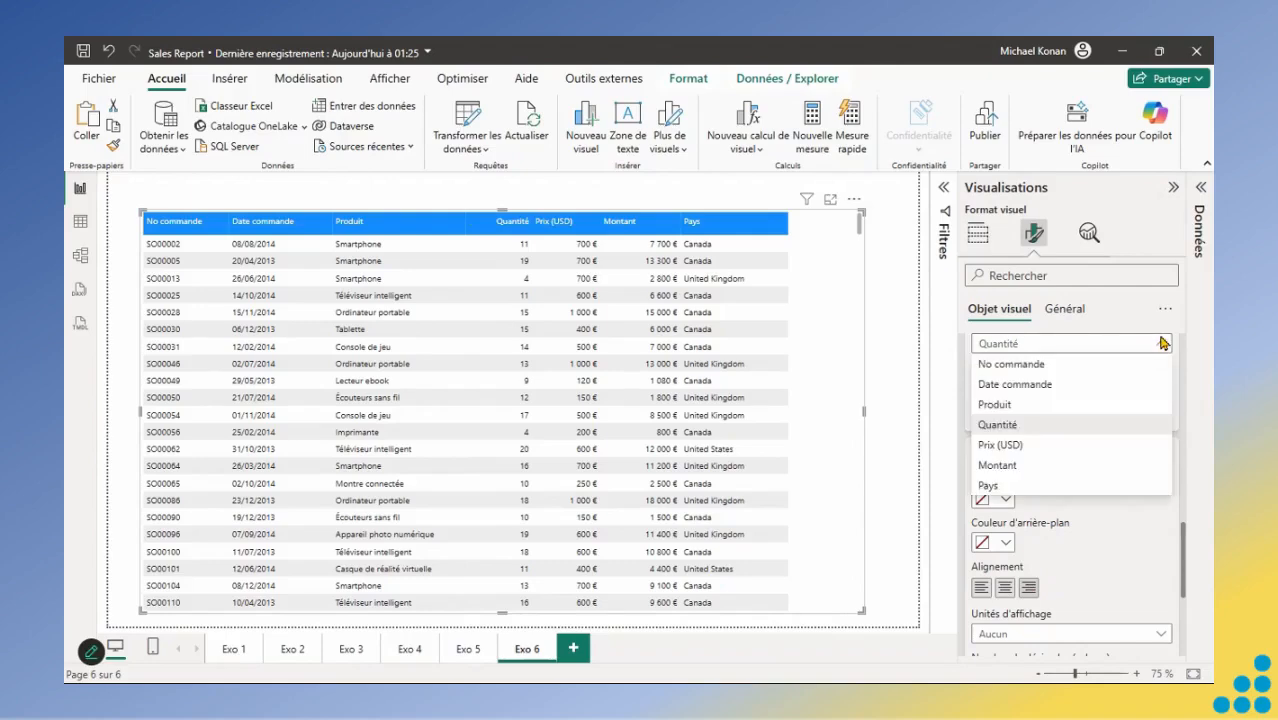
click(1041, 445)
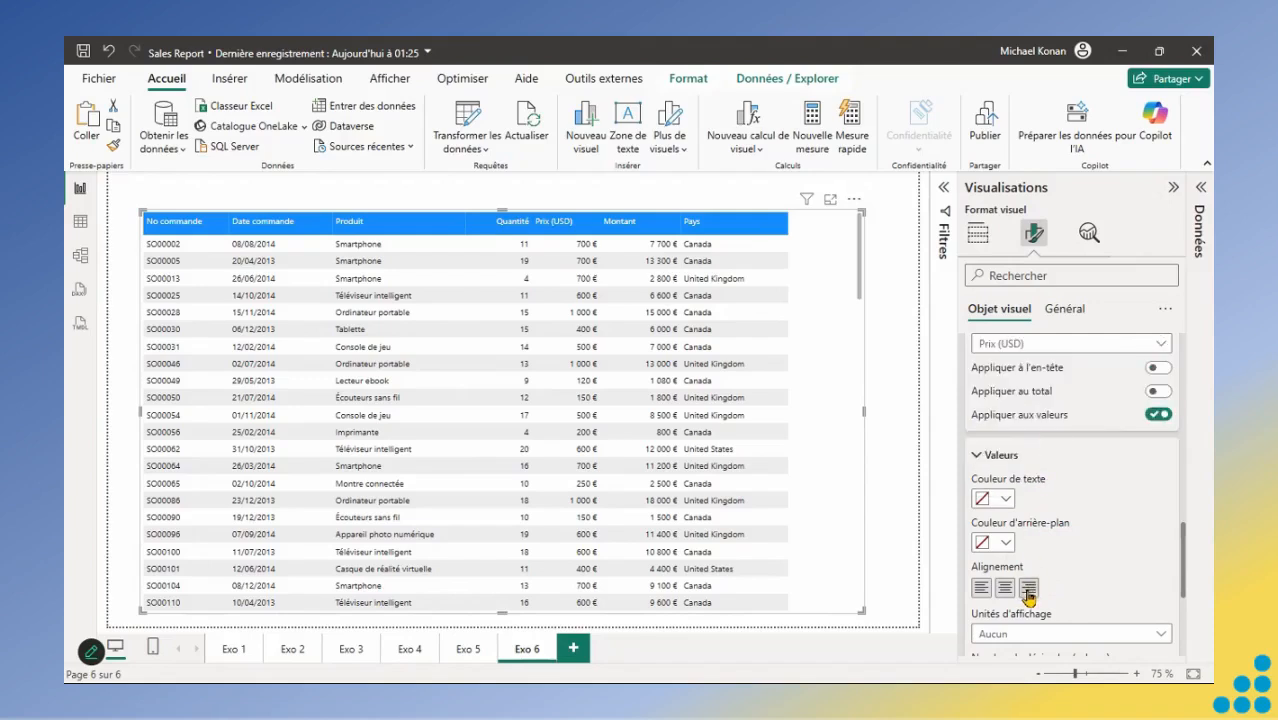
click(1160, 368)
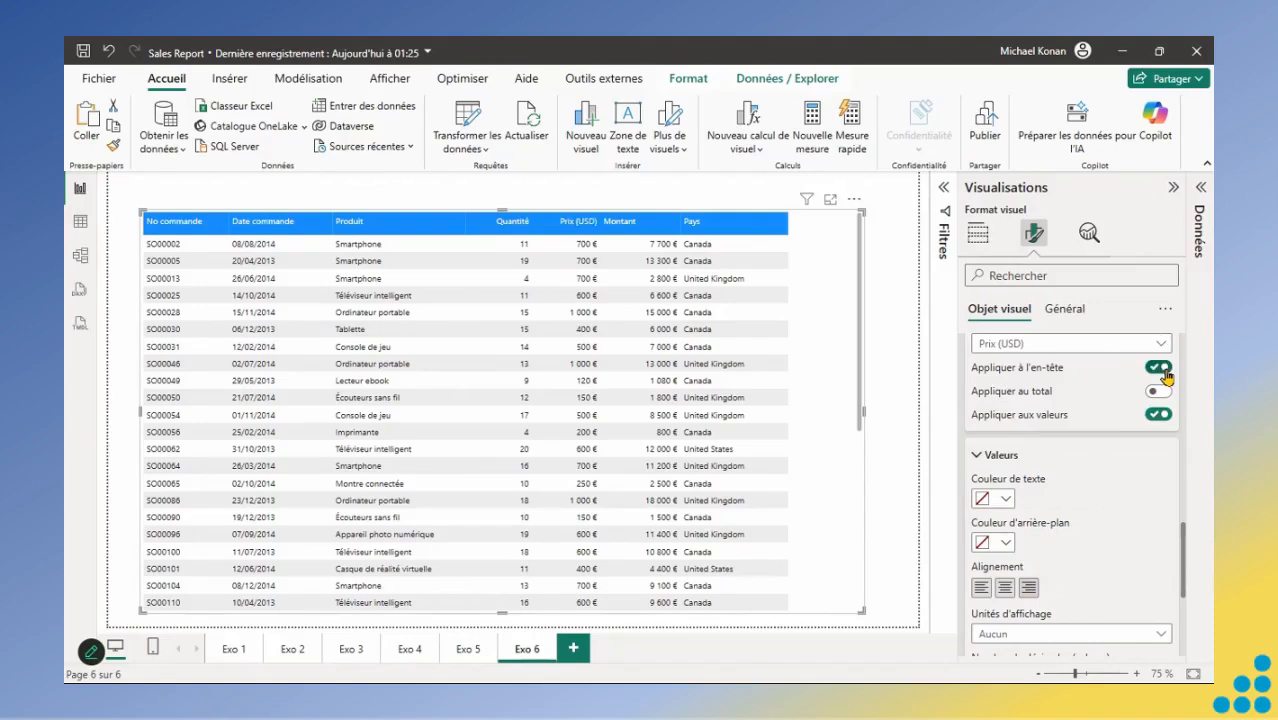
click(1158, 391)
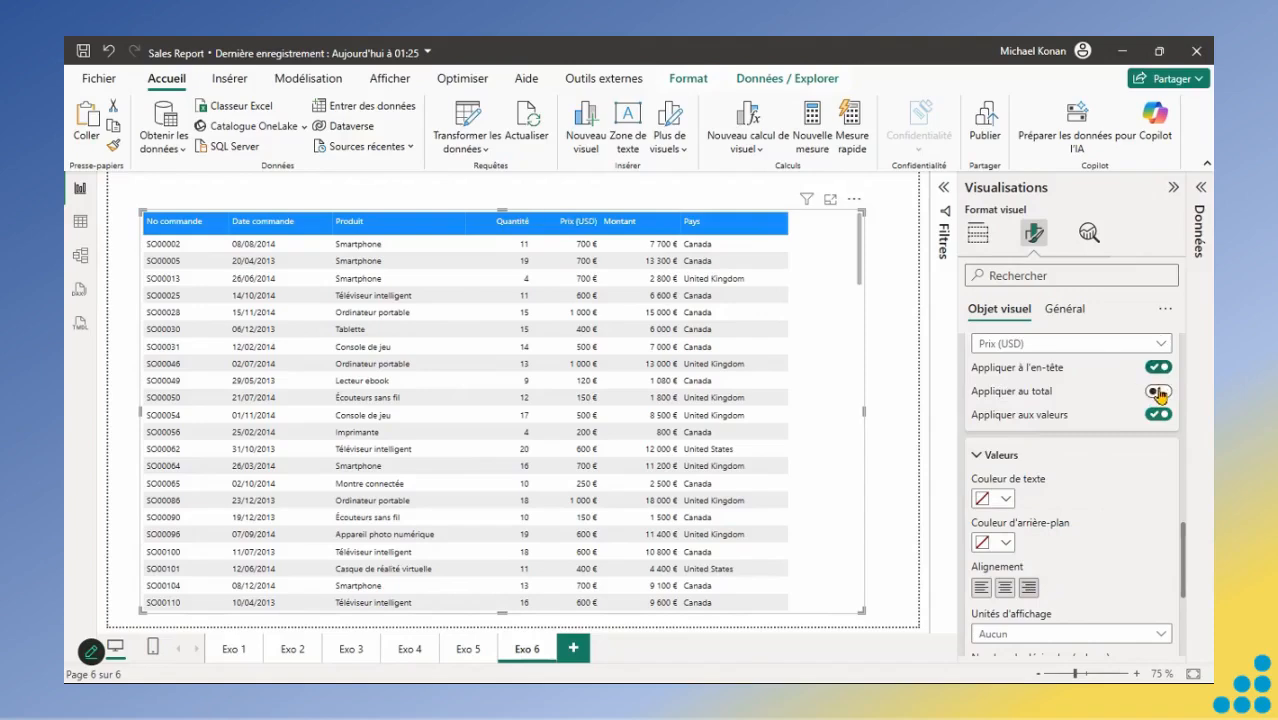
Apply the Montant column's right alignment to its header and total.
click(1160, 346)
click(1035, 465)
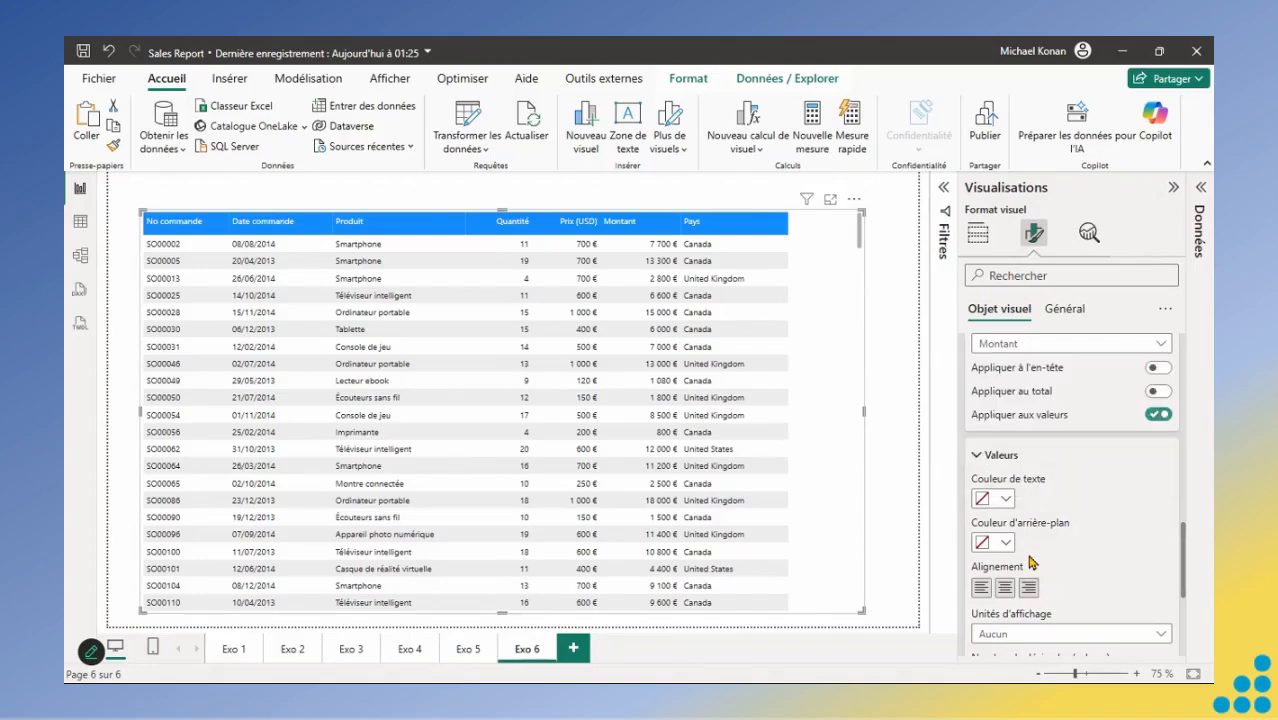
click(1158, 369)
click(1158, 391)
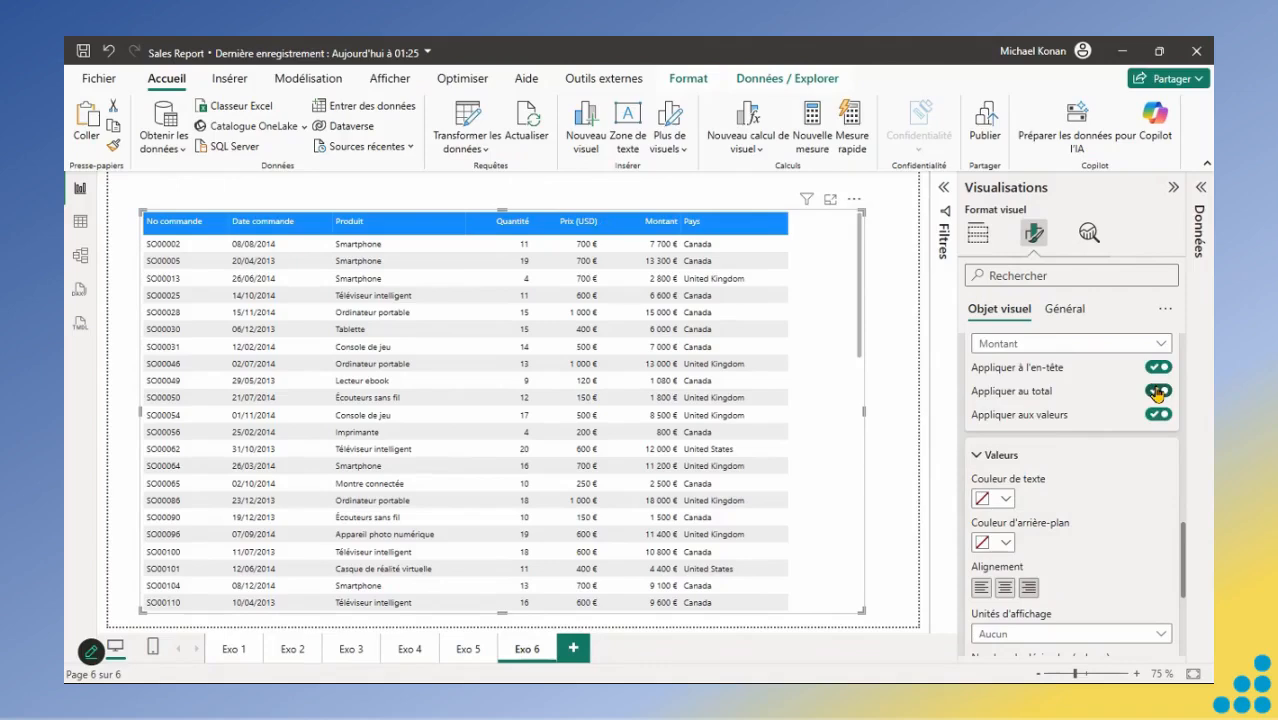
Apply the Pays column's left alignment to its header and total, and deselect the table.
click(1160, 343)
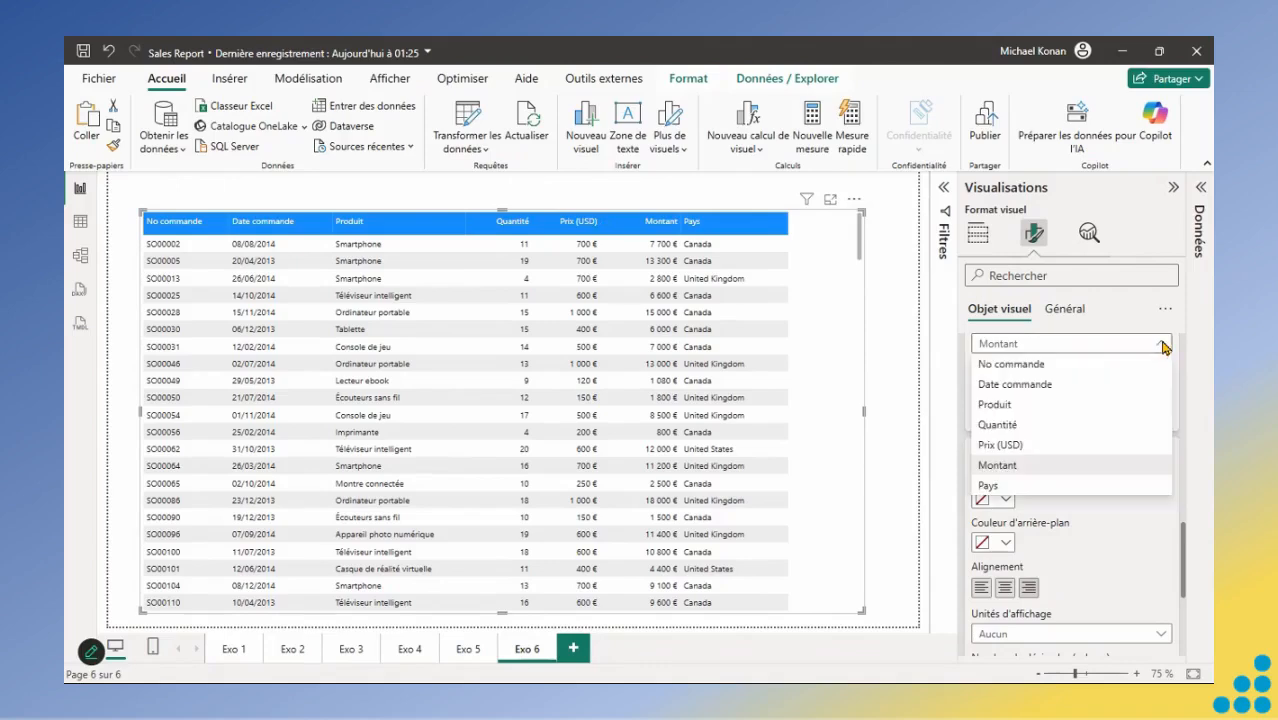
click(1022, 488)
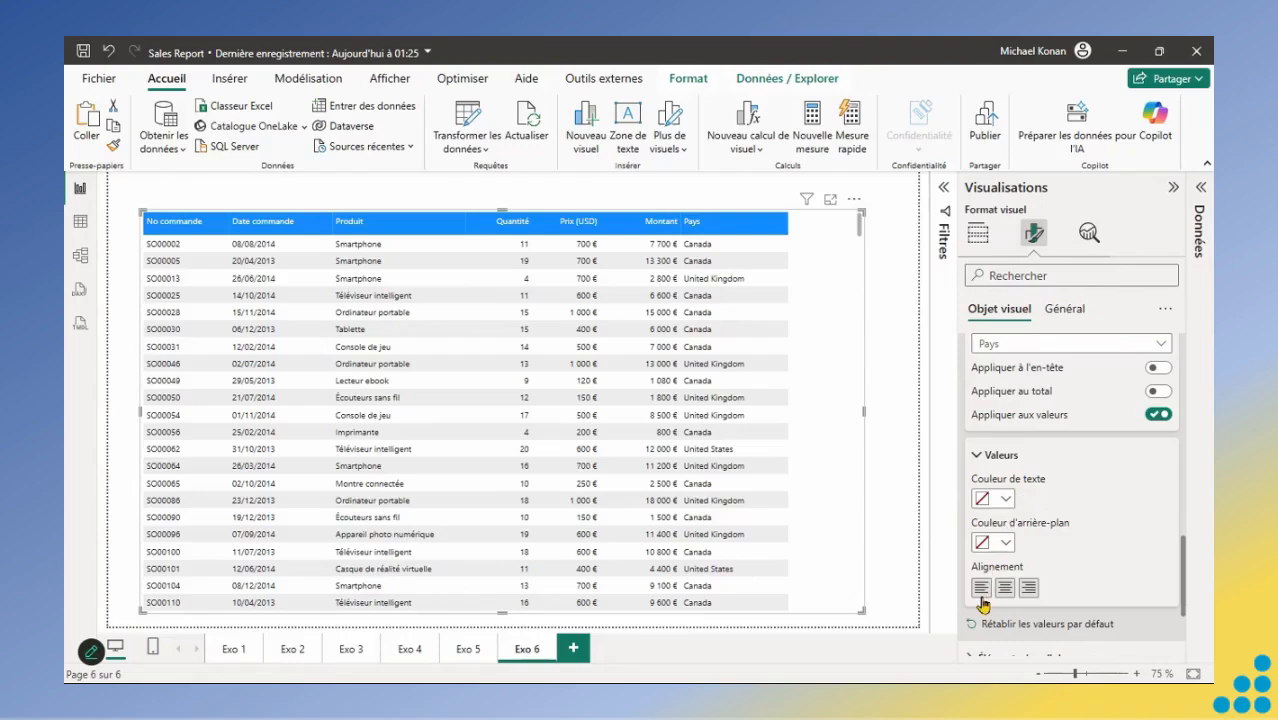
click(1157, 368)
click(1157, 390)
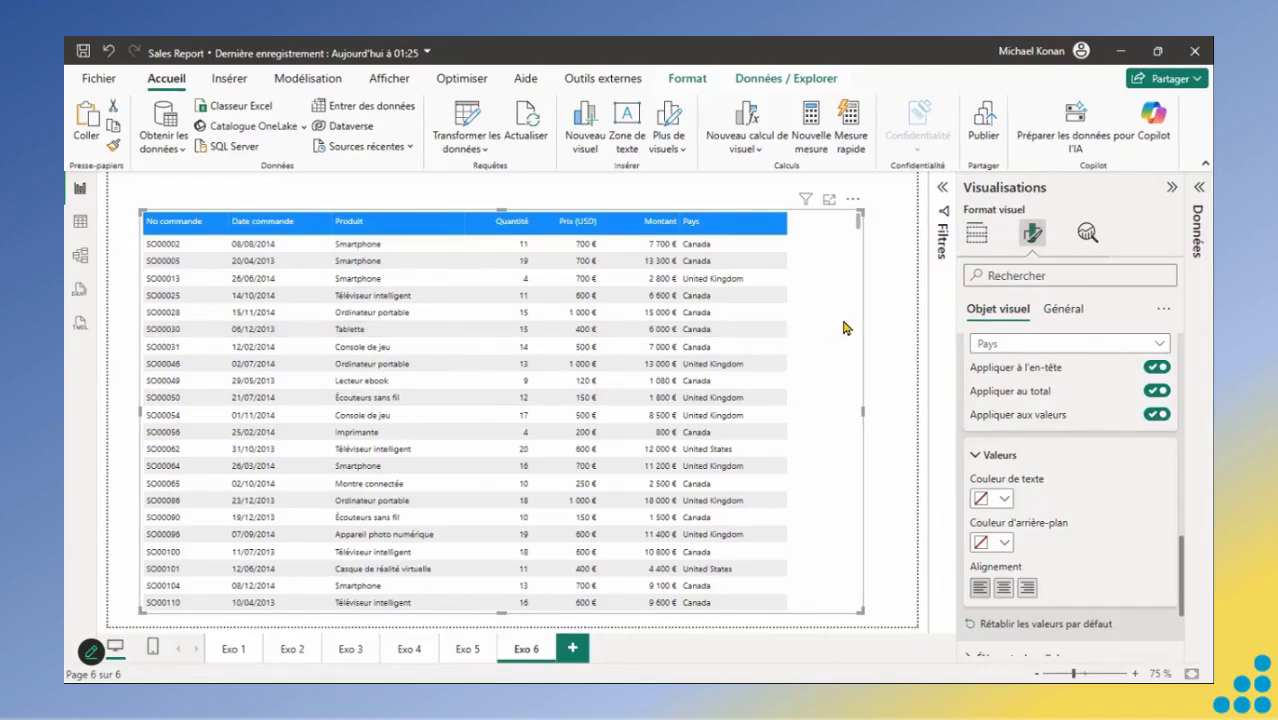
click(897, 493)
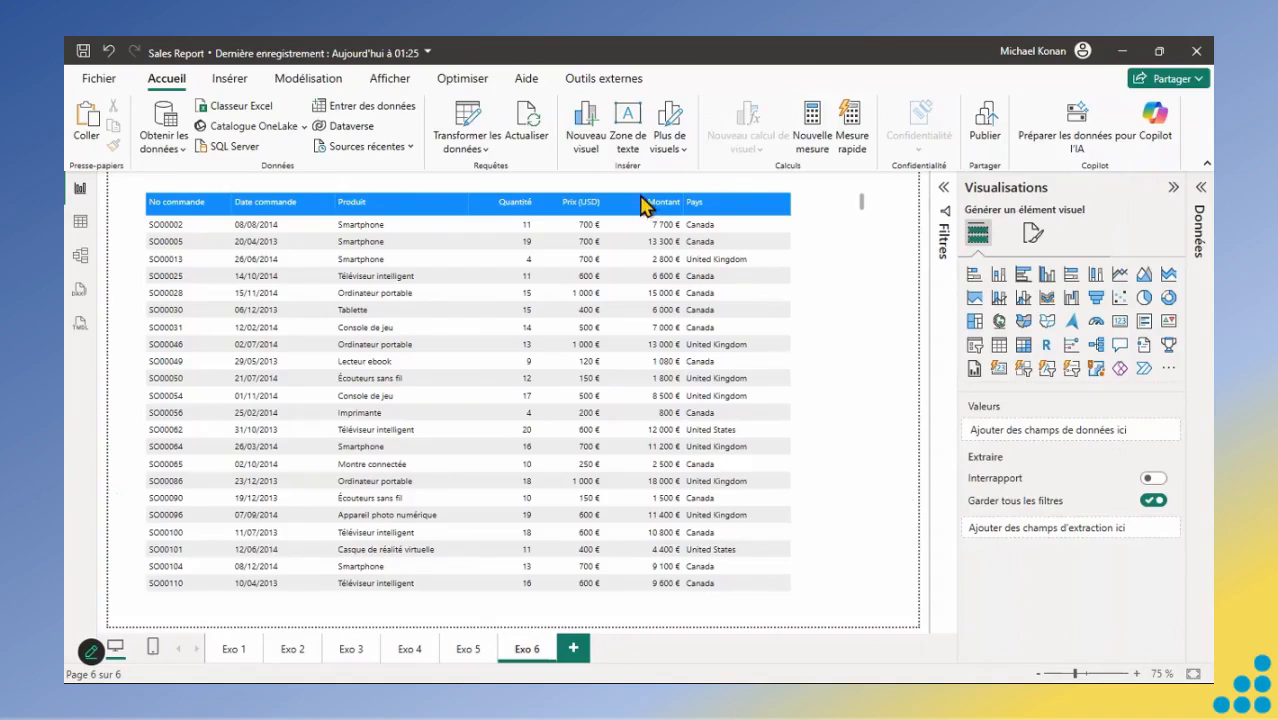
Make the table's column header text (En-têtes de colonne) bold.
click(812, 225)
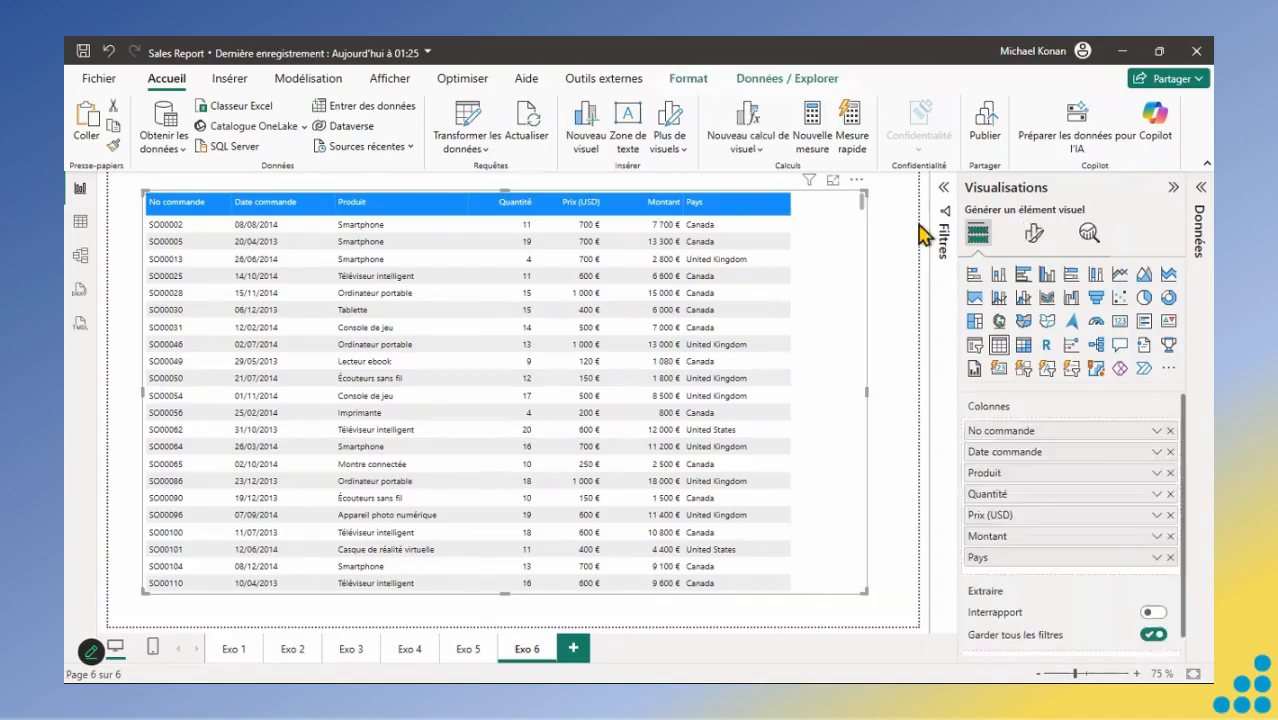
click(1031, 234)
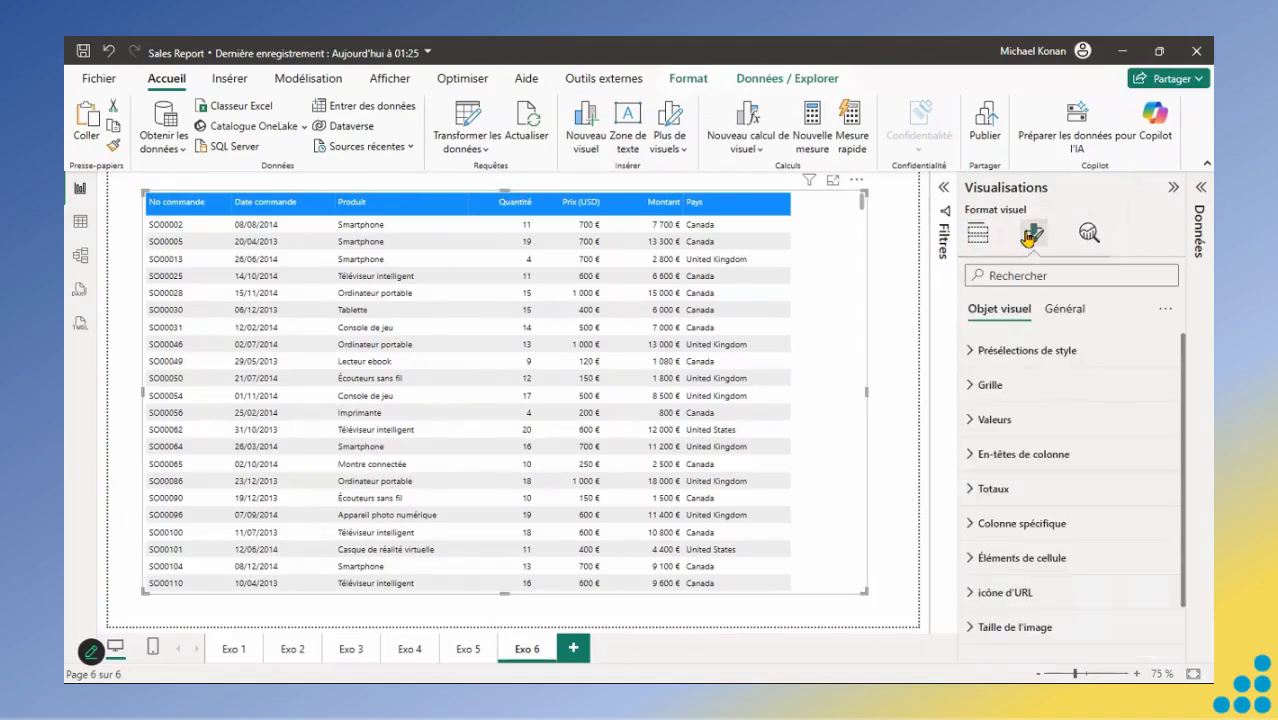
click(972, 454)
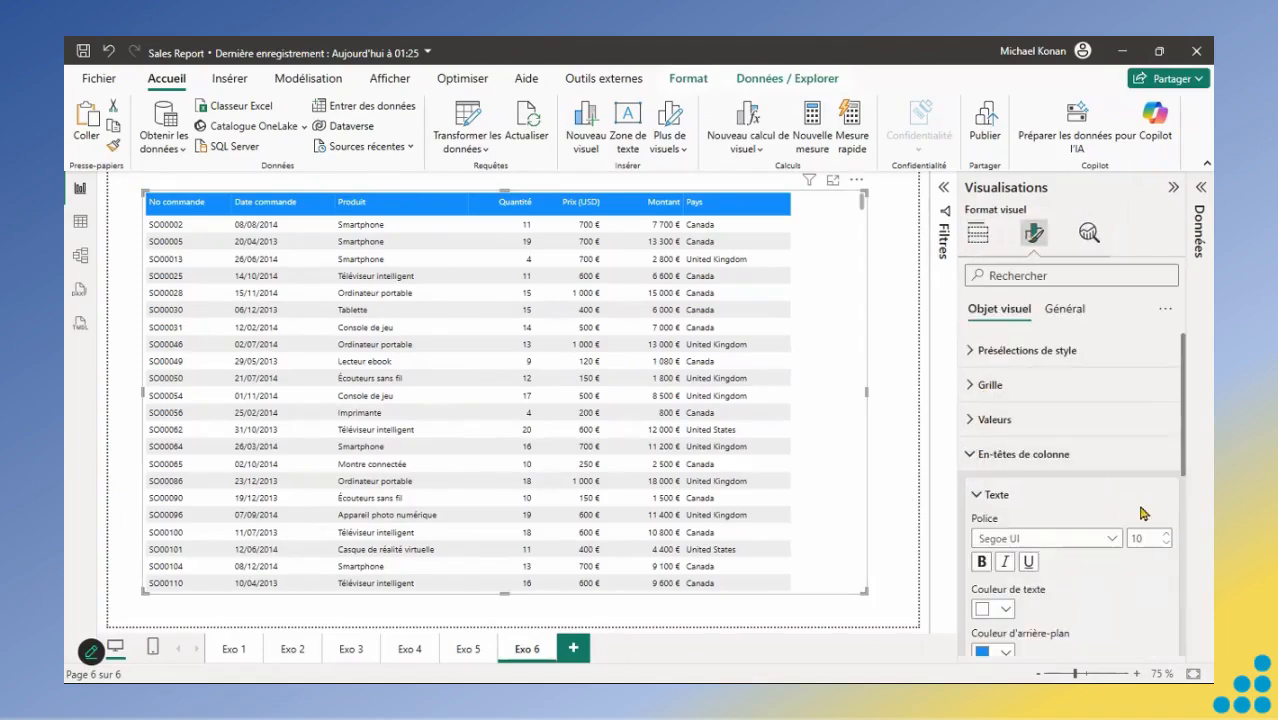
click(981, 563)
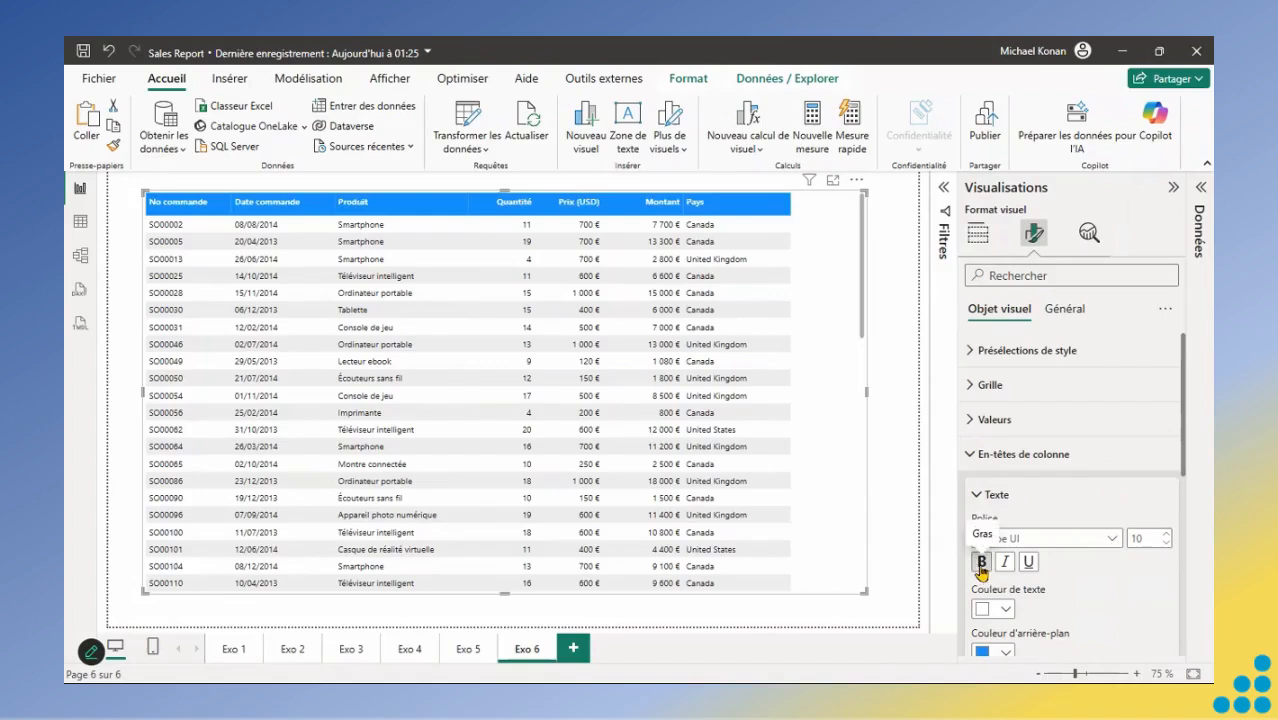
click(906, 361)
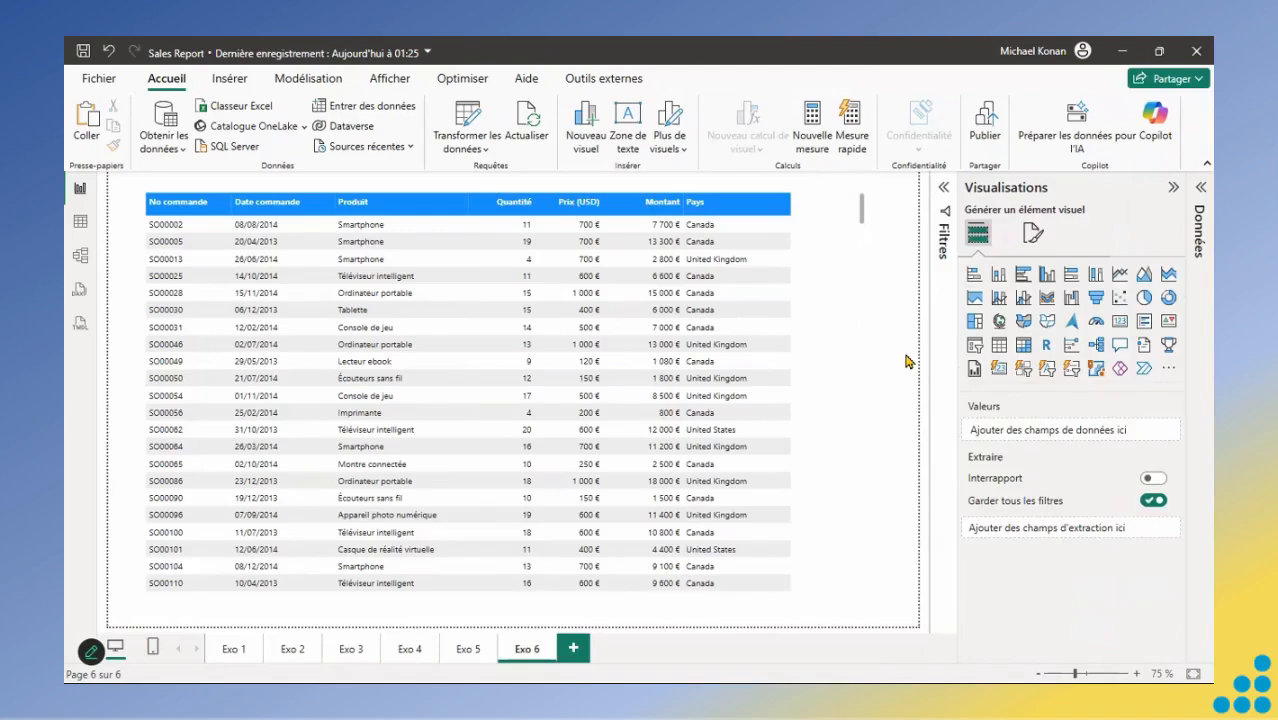